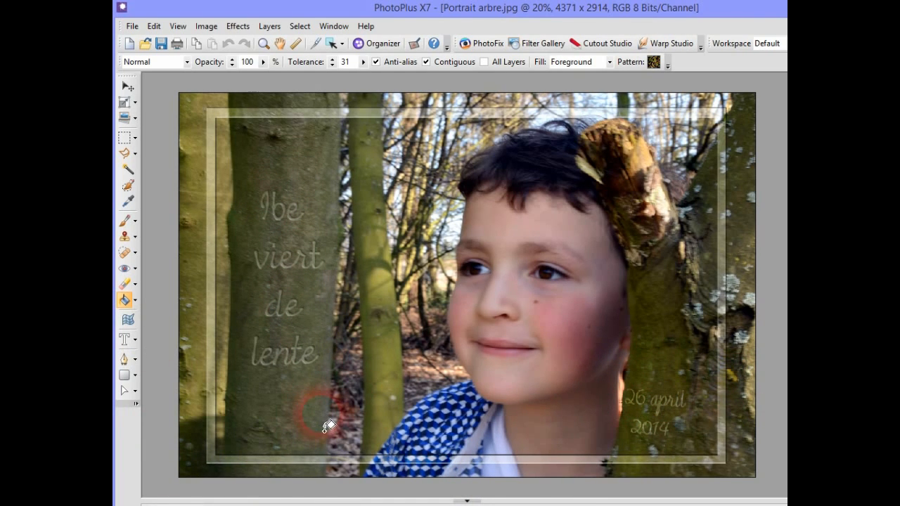
left_click(359, 502)
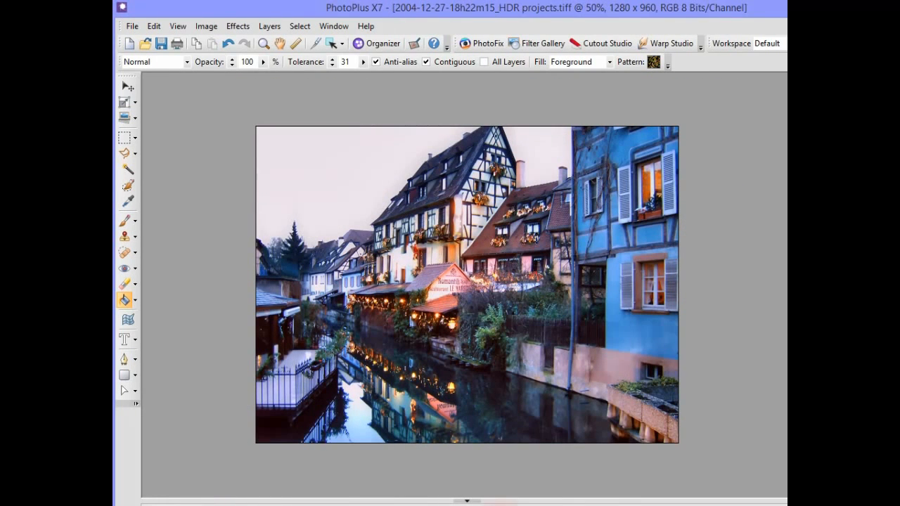
left_click(467, 500)
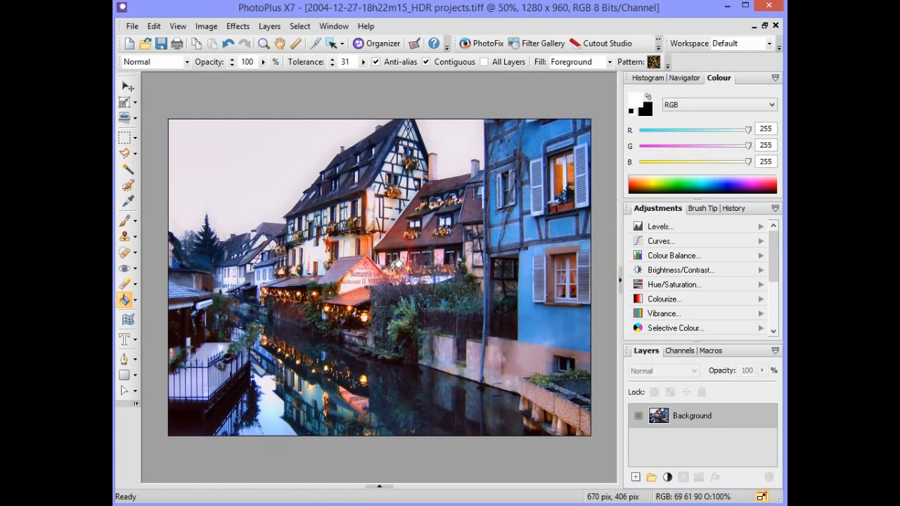
Make a rectangular selection of about 1182 x 866 px, inset about 50 px from the photo's edges.
left_click(125, 138)
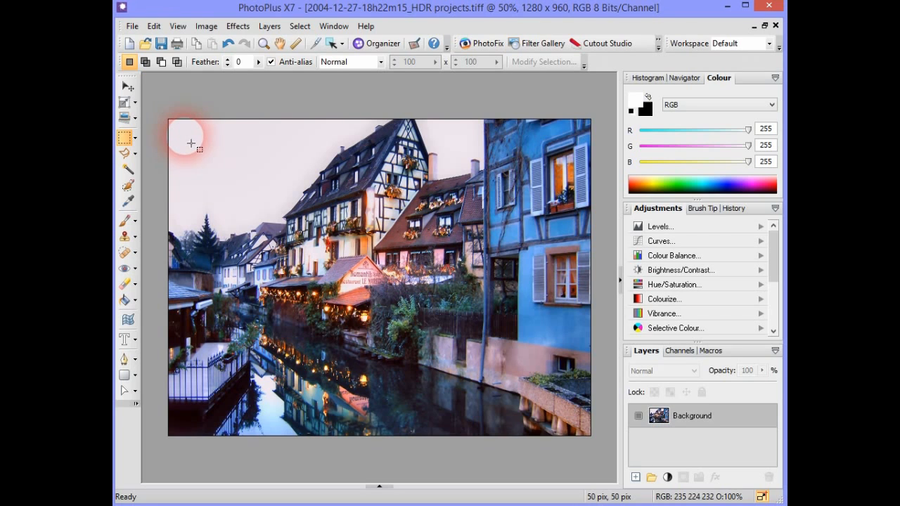
left_click_drag(185, 136, 574, 422)
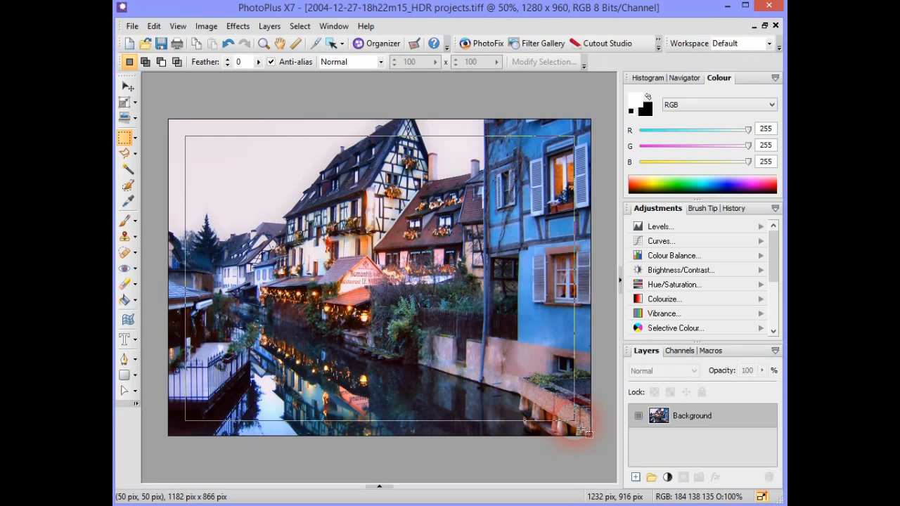
left_click_drag(575, 422, 575, 421)
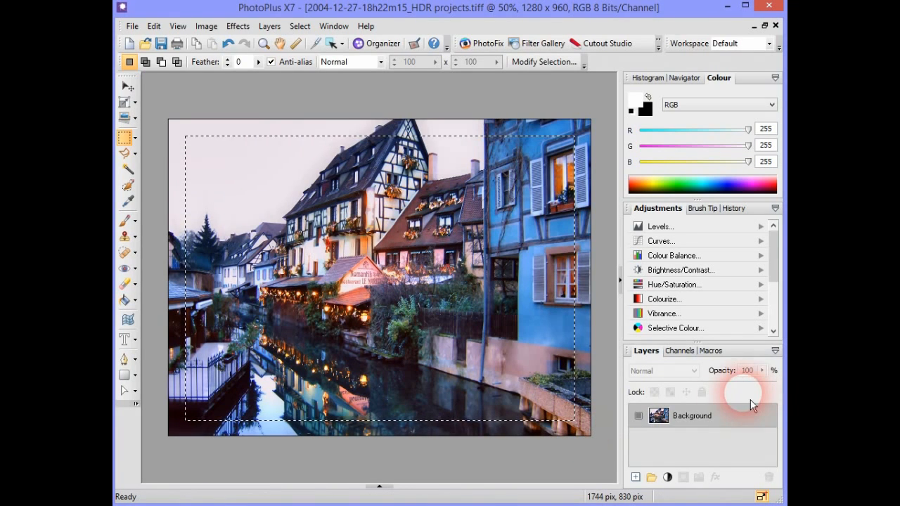
Duplicate the Background layer as Background Copy.
right_click(691, 424)
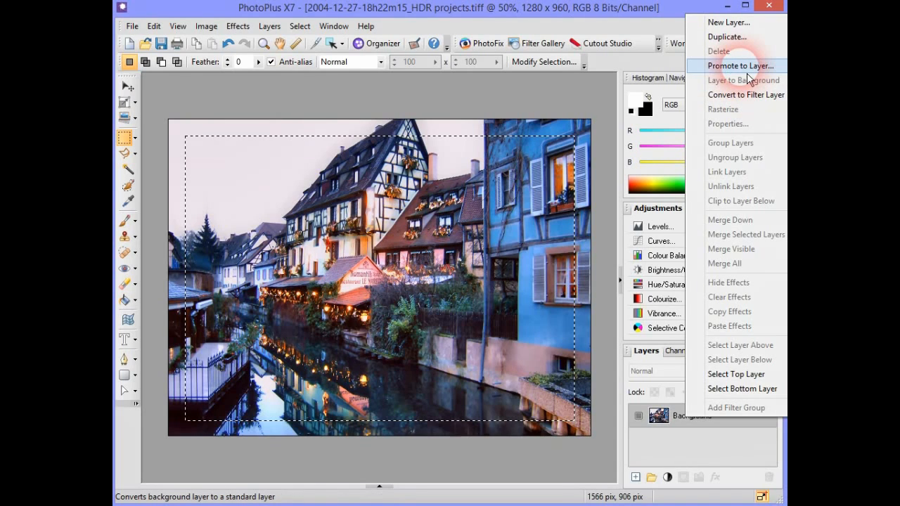
left_click(729, 37)
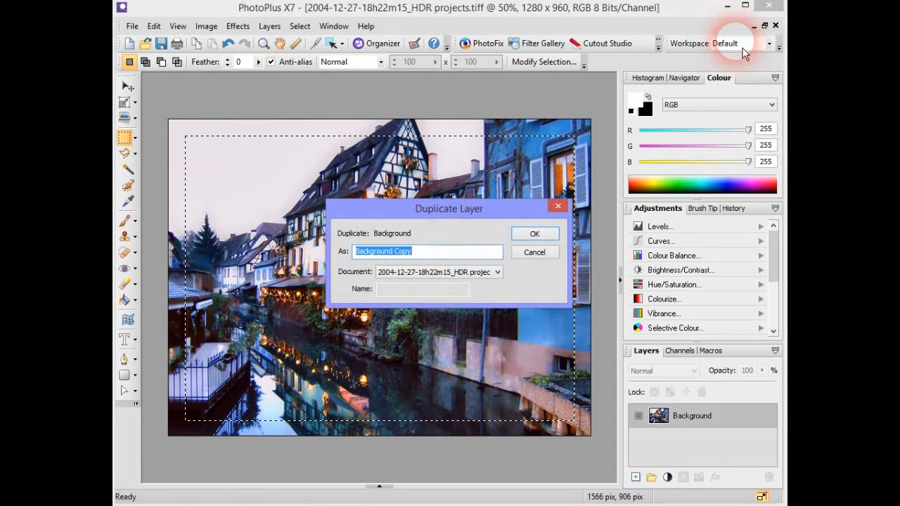
left_click(535, 233)
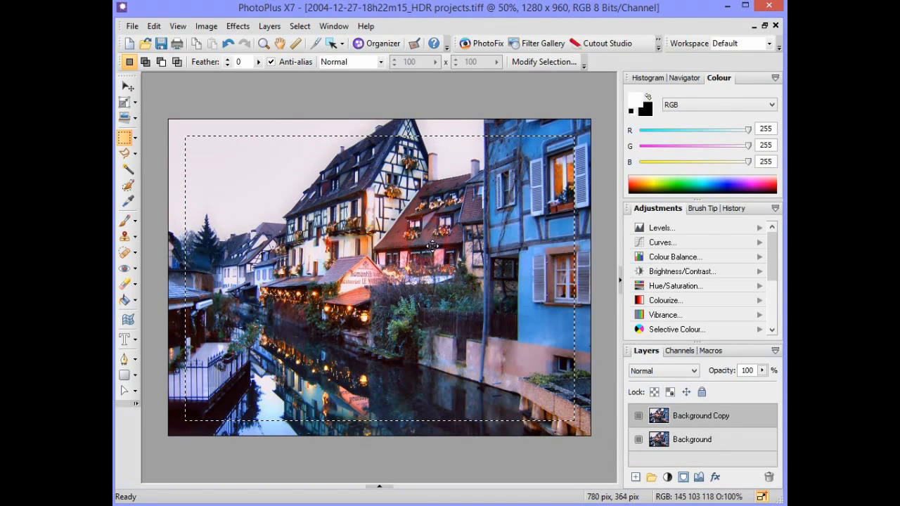
Replace the rectangular selection with a heart of about 1194 x 870 px and use it to mask the Background Copy layer.
key("ctrl+d")
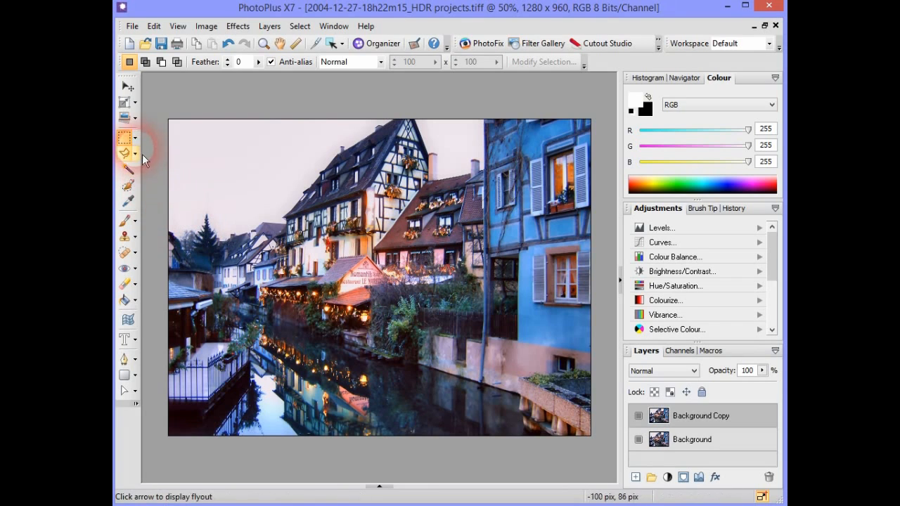
left_click(135, 138)
mouse_move(183, 178)
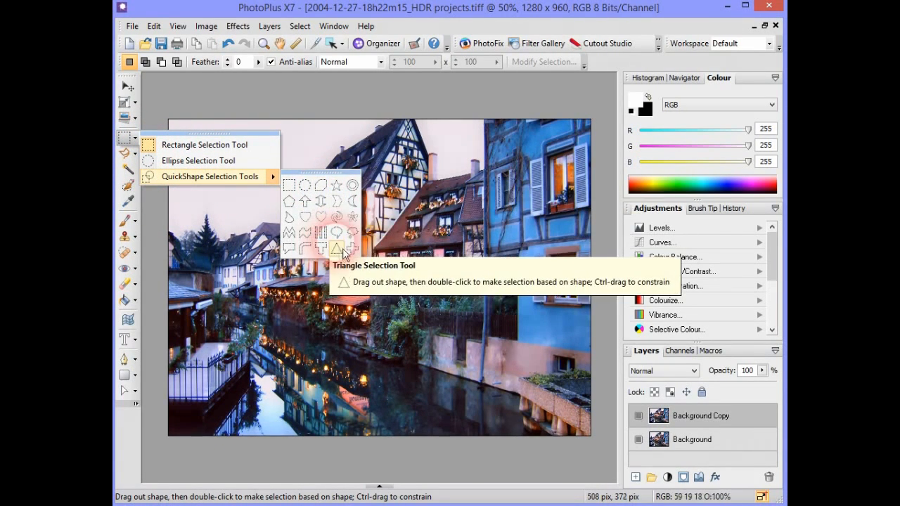
left_click(320, 217)
left_click_drag(185, 133, 579, 421)
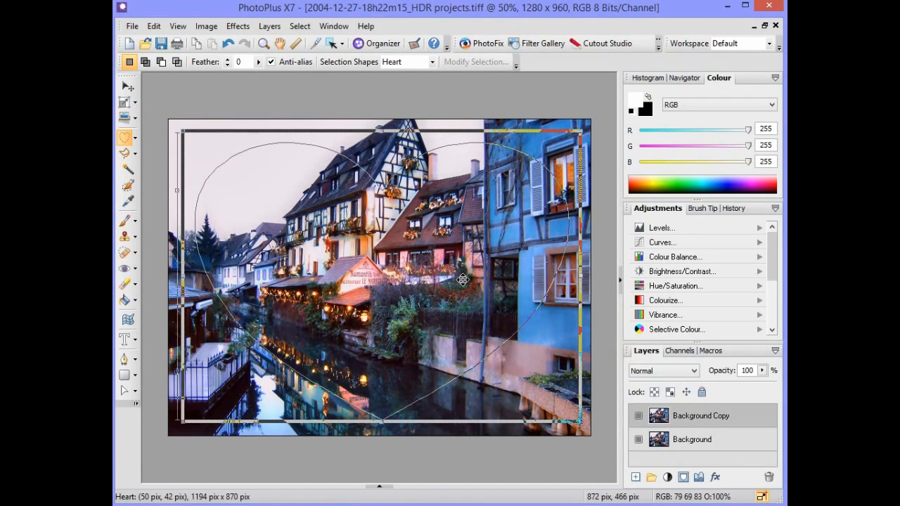
key("Return")
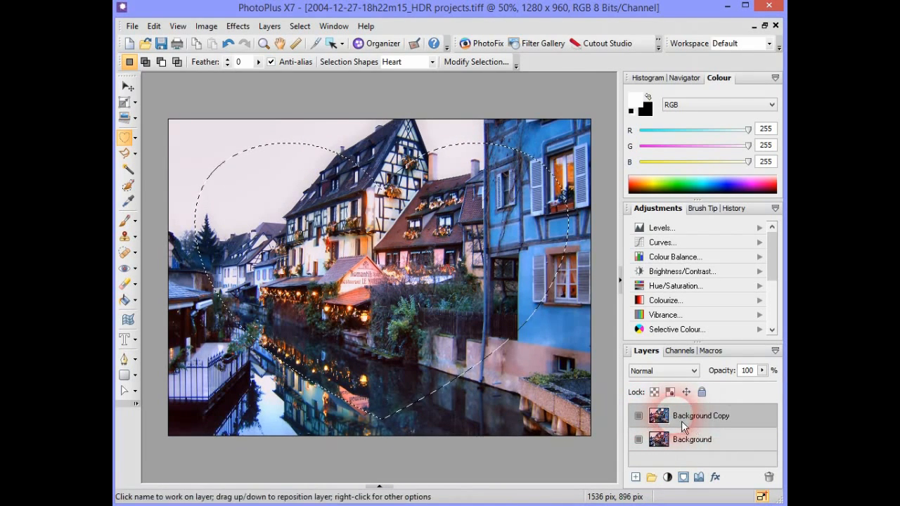
left_click(685, 480)
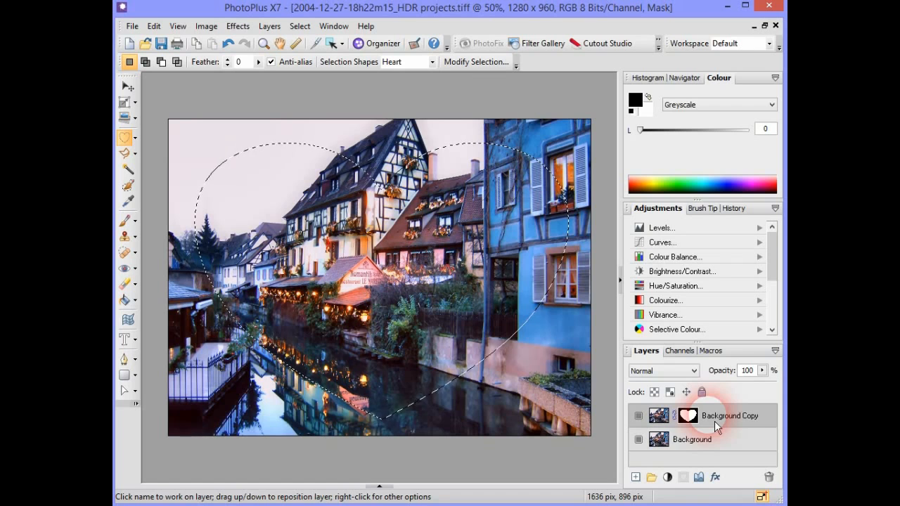
Promote the Background layer to a standard layer.
left_click(692, 443)
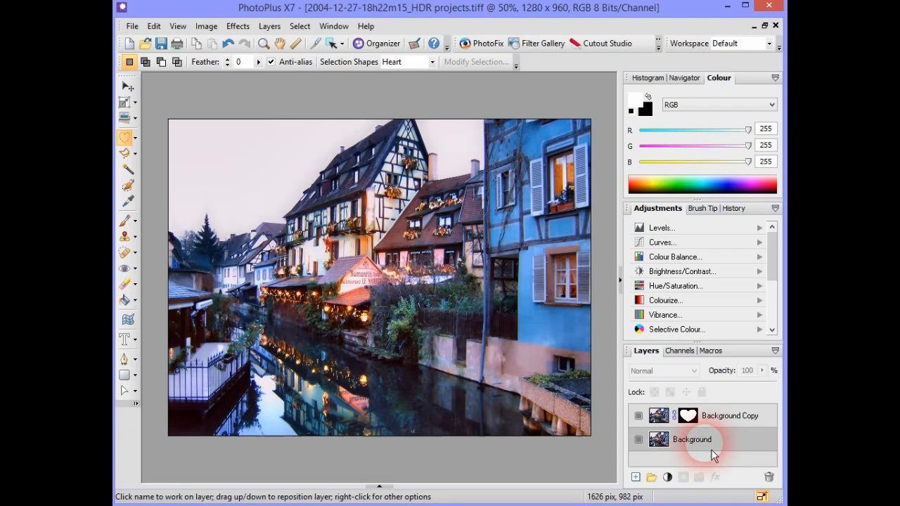
right_click(714, 448)
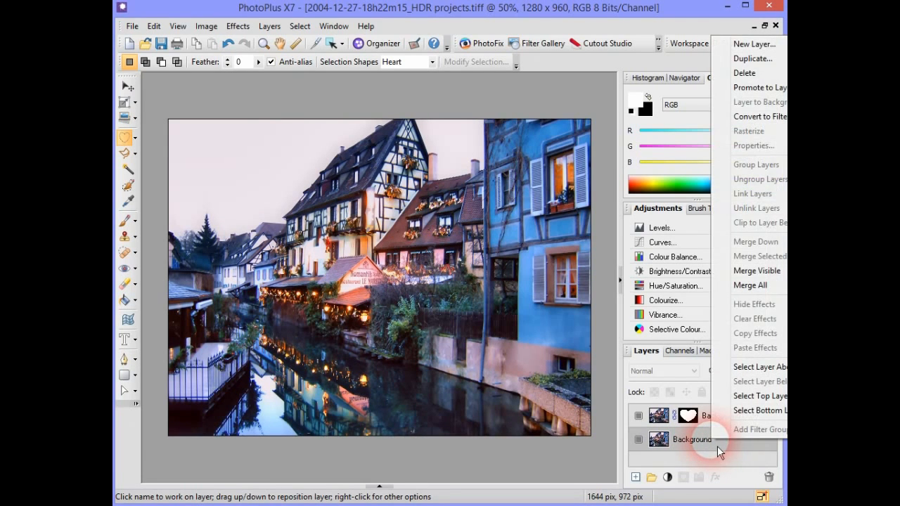
left_click(764, 90)
left_click(520, 177)
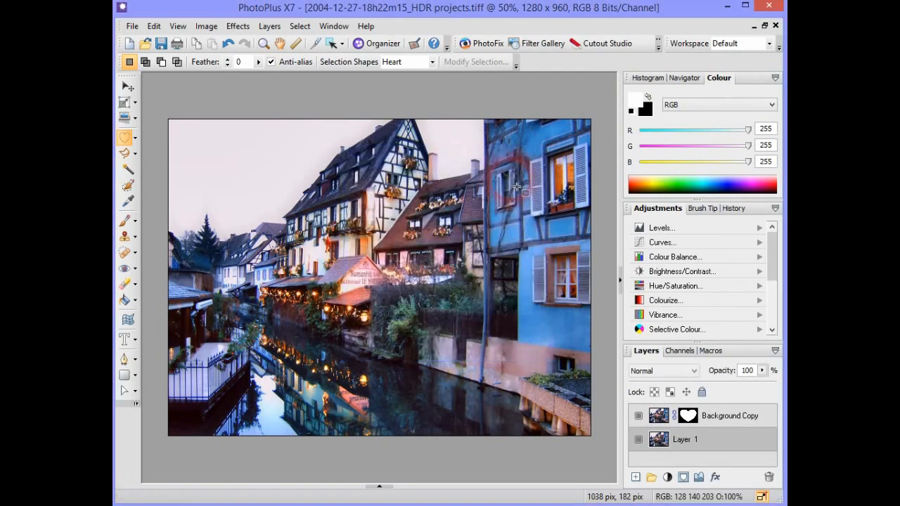
left_click(710, 449)
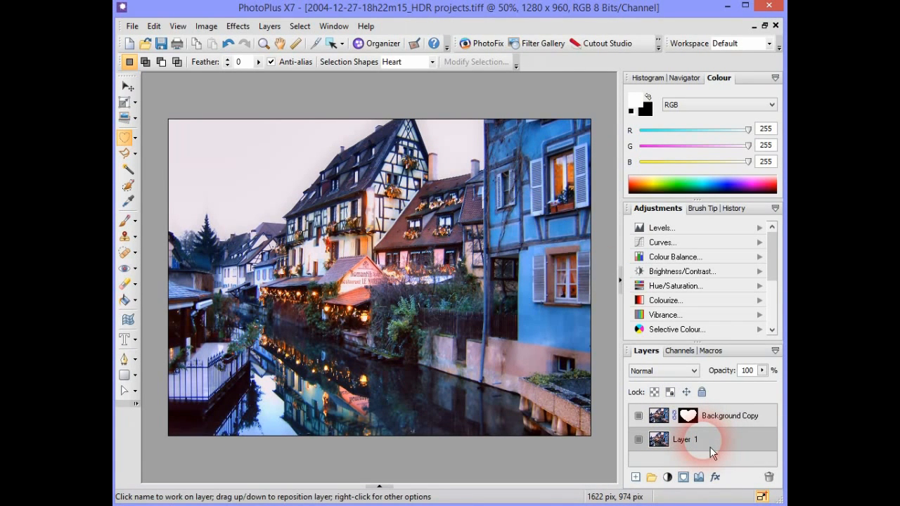
left_click(716, 478)
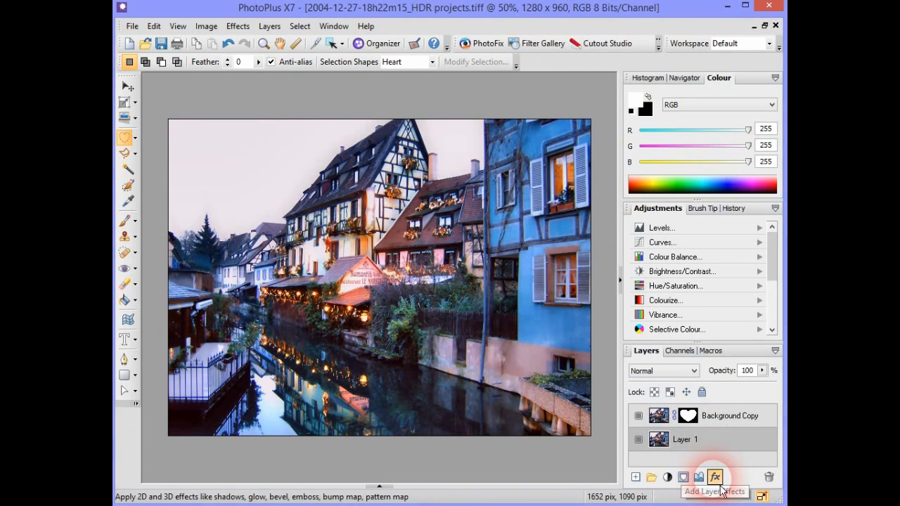
left_click_drag(475, 126, 721, 144)
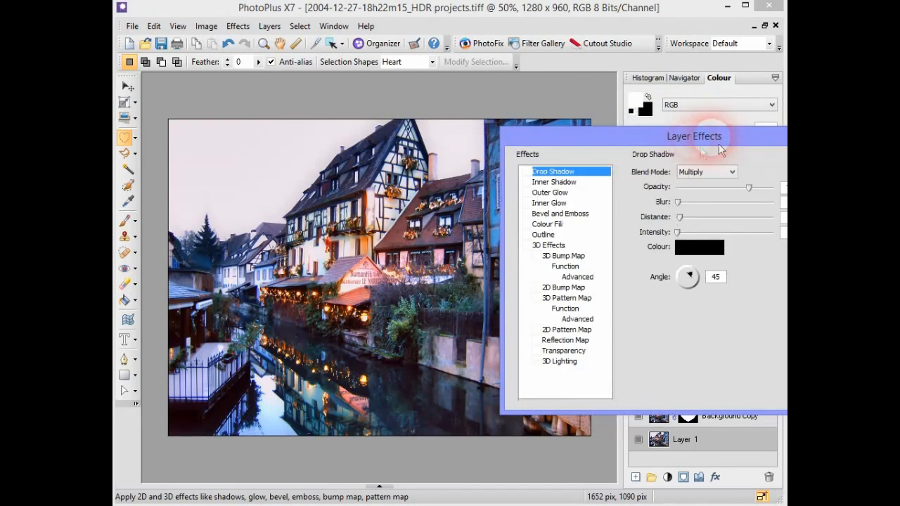
left_click(527, 224)
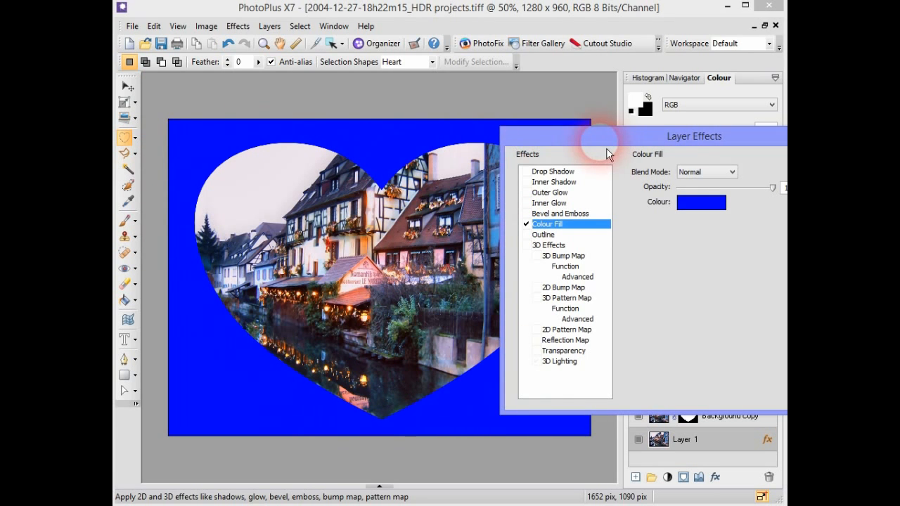
left_click_drag(606, 145, 622, 183)
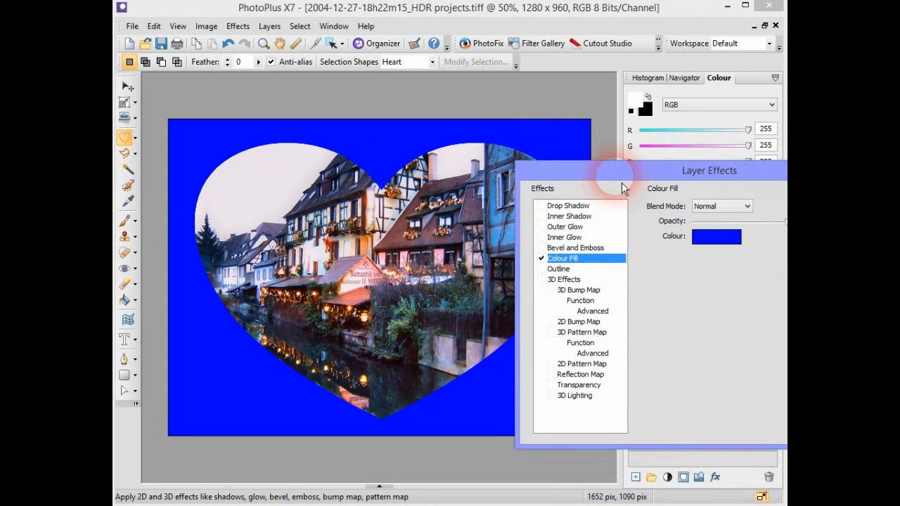
left_click(782, 223)
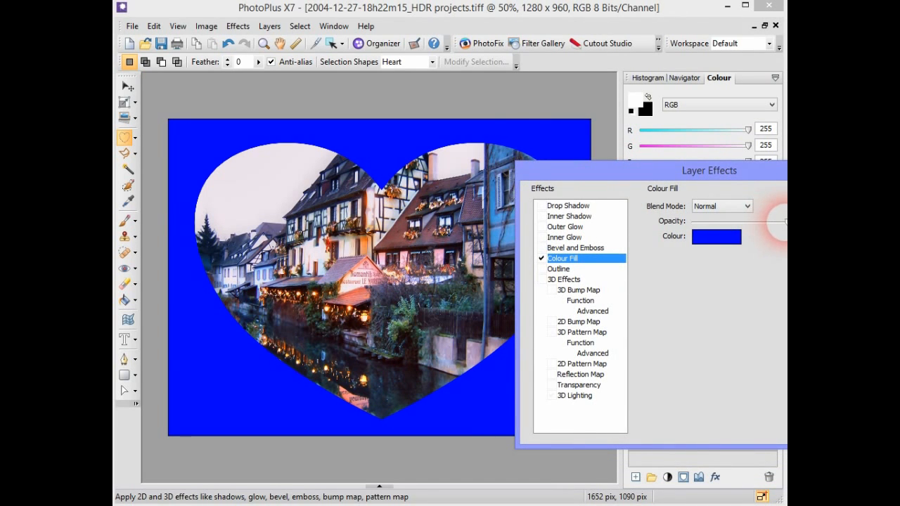
left_click_drag(782, 222, 732, 233)
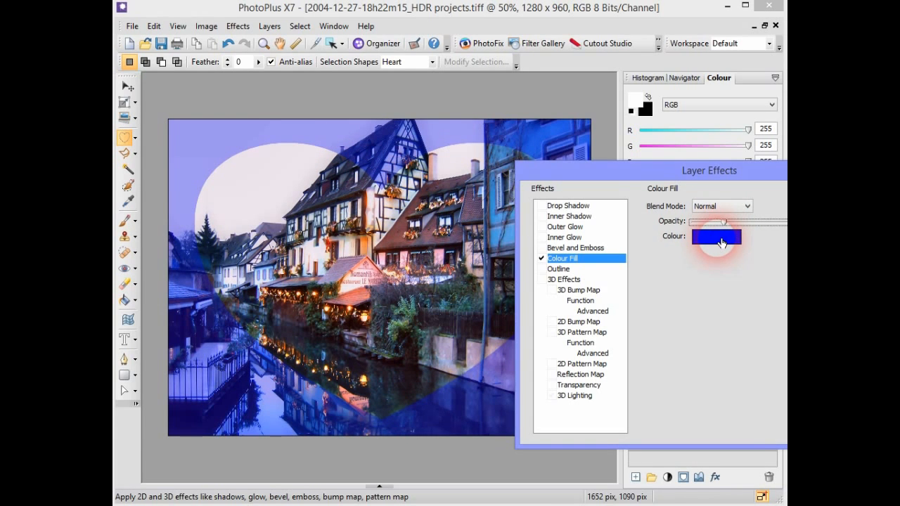
left_click(722, 244)
mouse_move(708, 258)
left_mouse_down()
mouse_move(568, 387)
mouse_move(578, 395)
left_mouse_up()
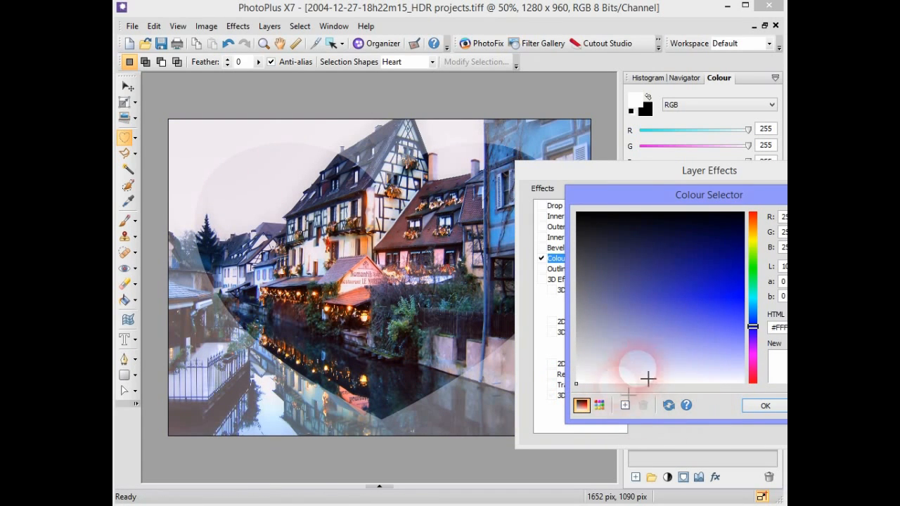
left_click(764, 408)
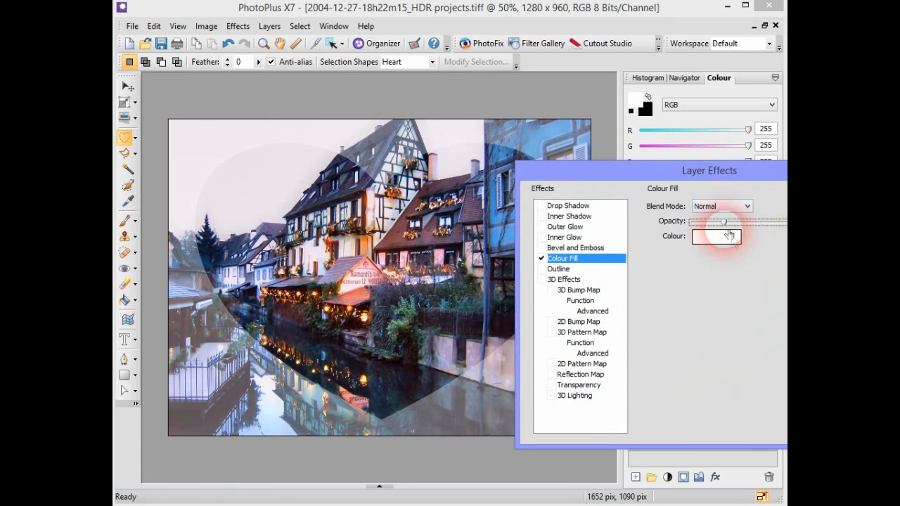
left_click_drag(740, 228, 742, 228)
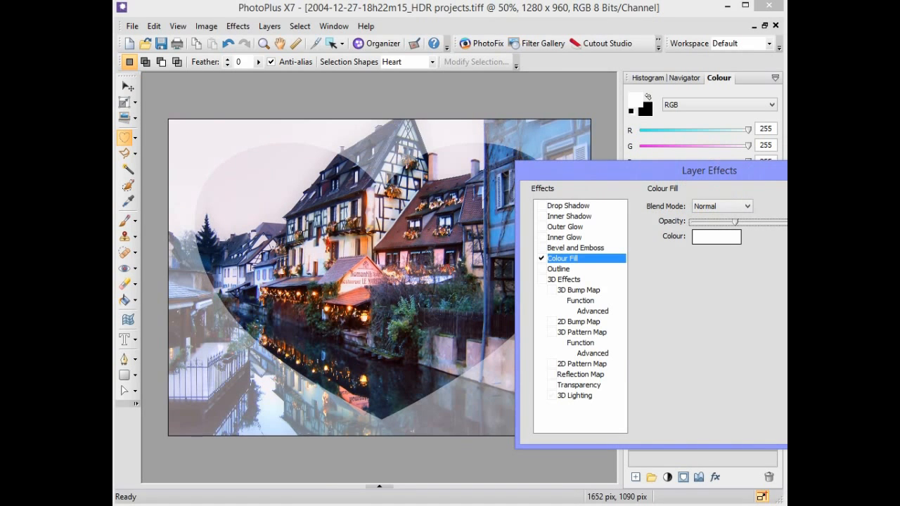
key("Escape")
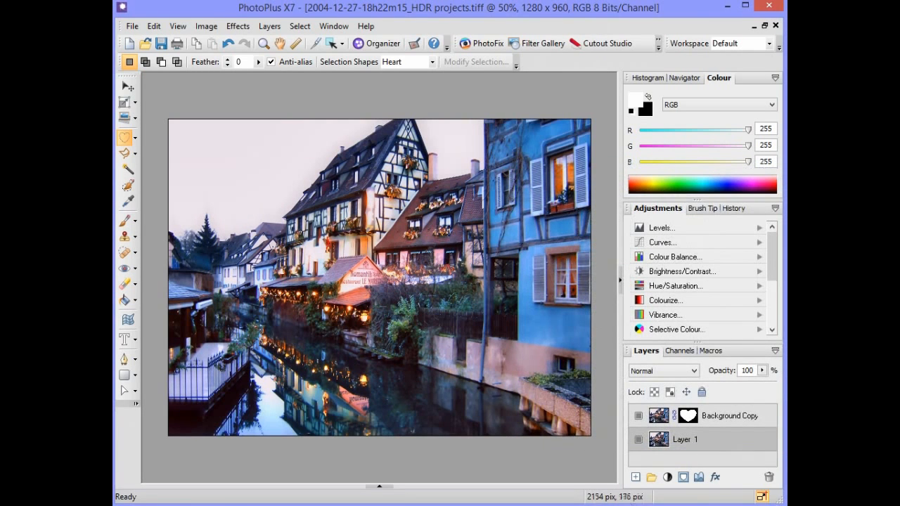
Apply a white Colour Fill layer effect at 37% opacity to Layer 1.
left_click(715, 477)
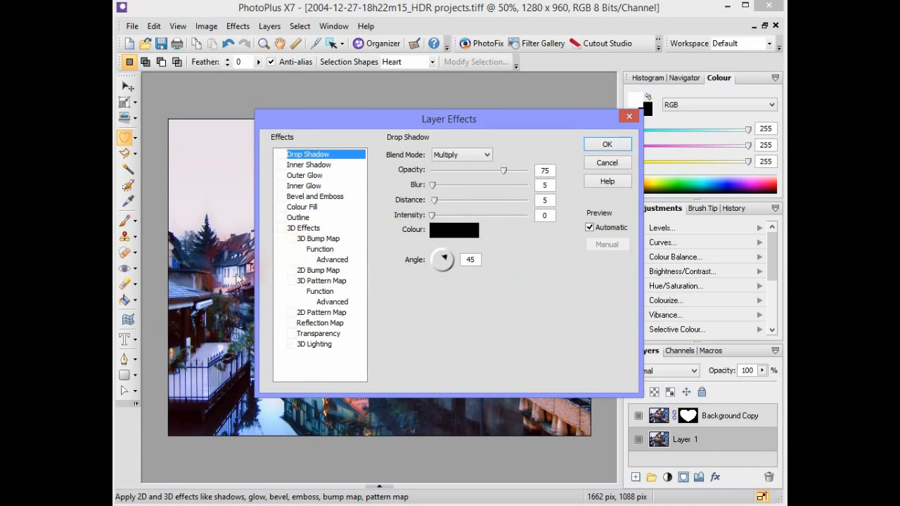
left_click(302, 206)
left_click(471, 189)
left_click_drag(339, 332, 272, 388)
left_click(504, 355)
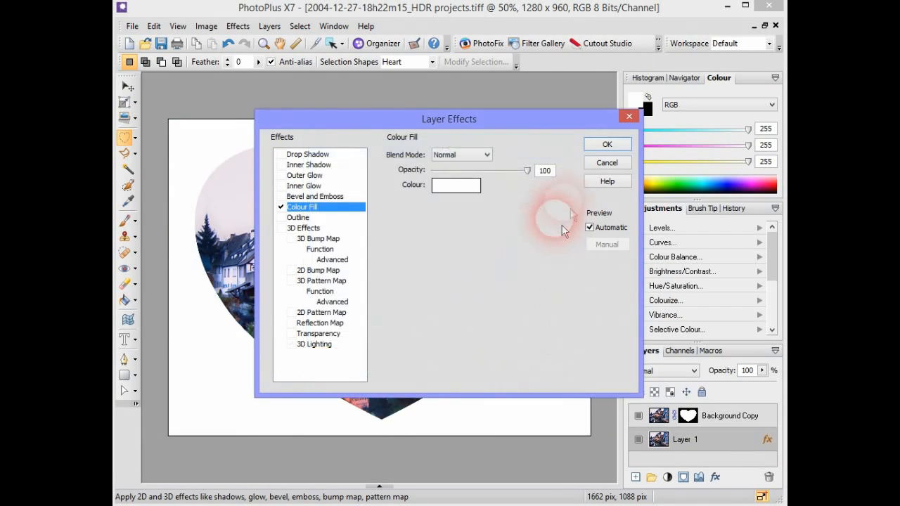
left_click_drag(506, 176, 469, 174)
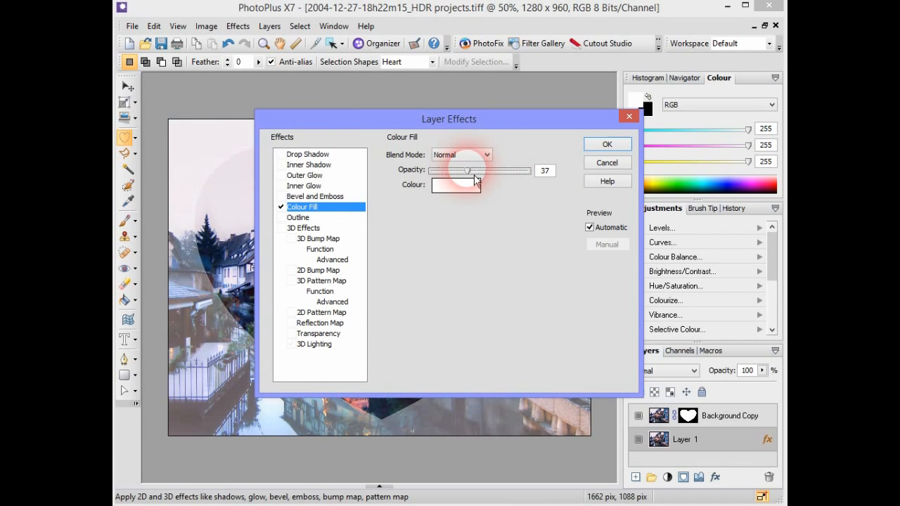
left_click(607, 146)
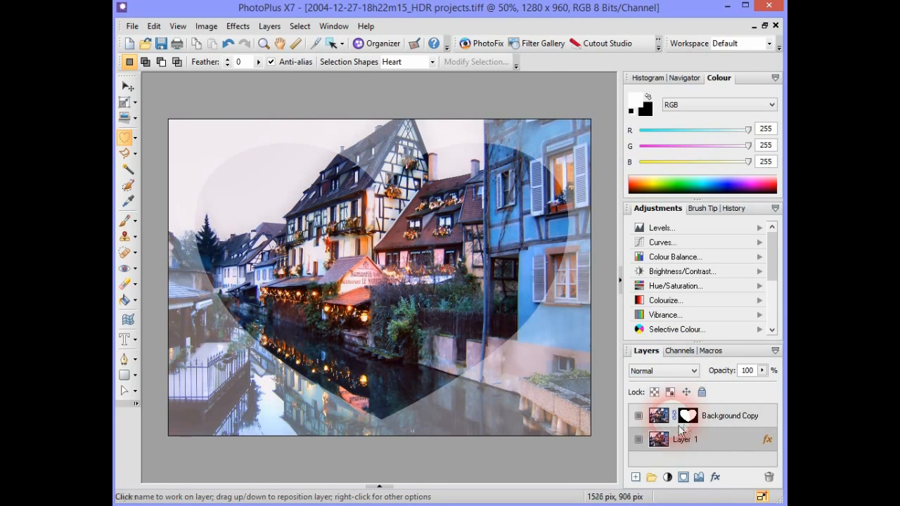
Try a Drop Shadow layer effect with increased blur on the masked Background Copy layer, and switch it off again.
left_click(692, 422)
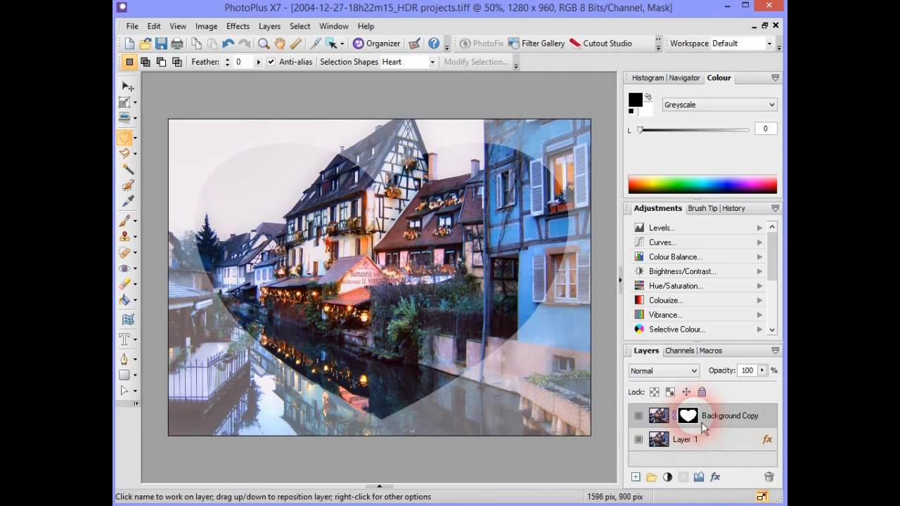
left_click(716, 477)
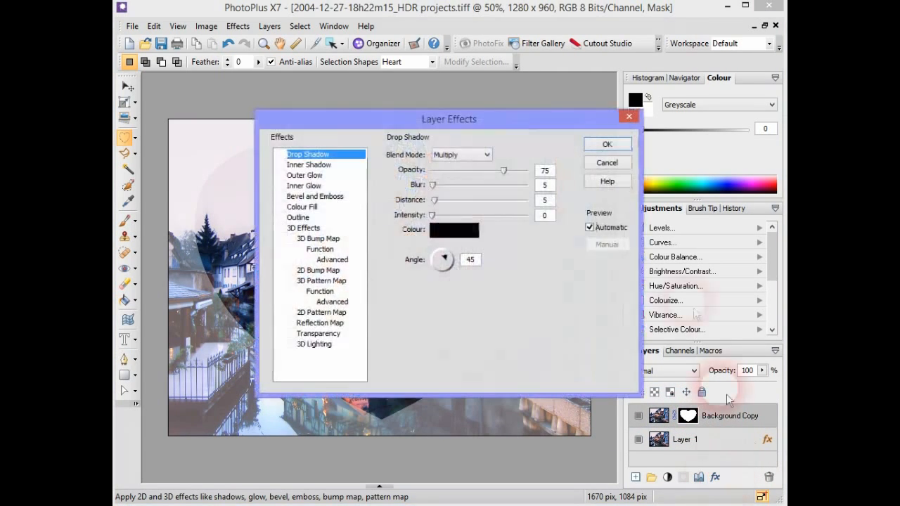
left_click_drag(457, 135, 785, 174)
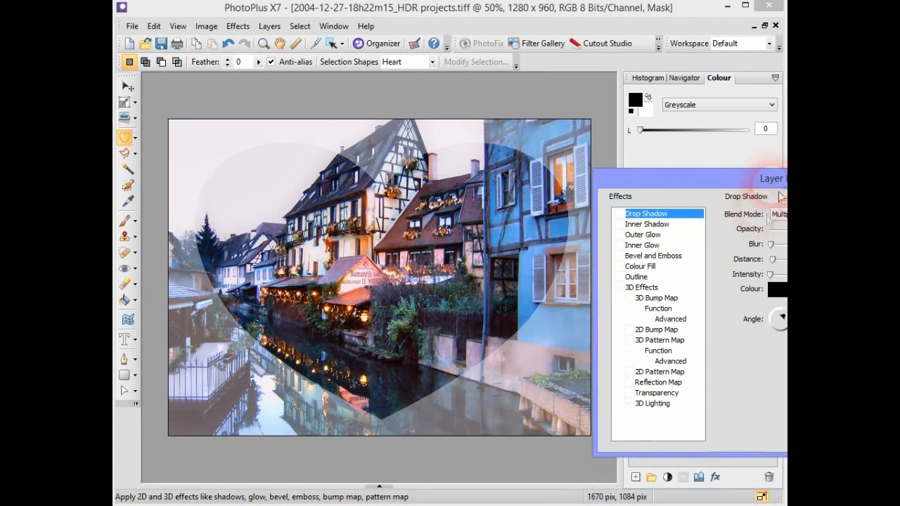
left_click(619, 214)
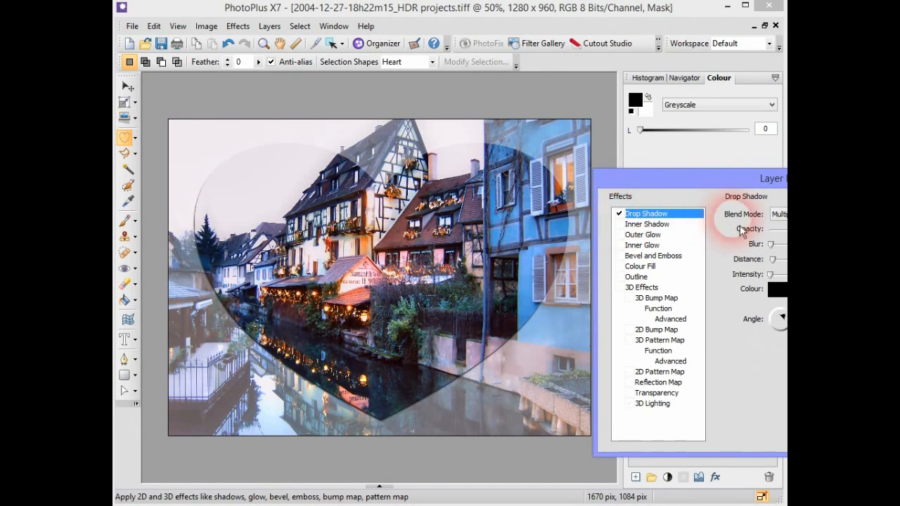
left_click_drag(784, 244, 785, 245)
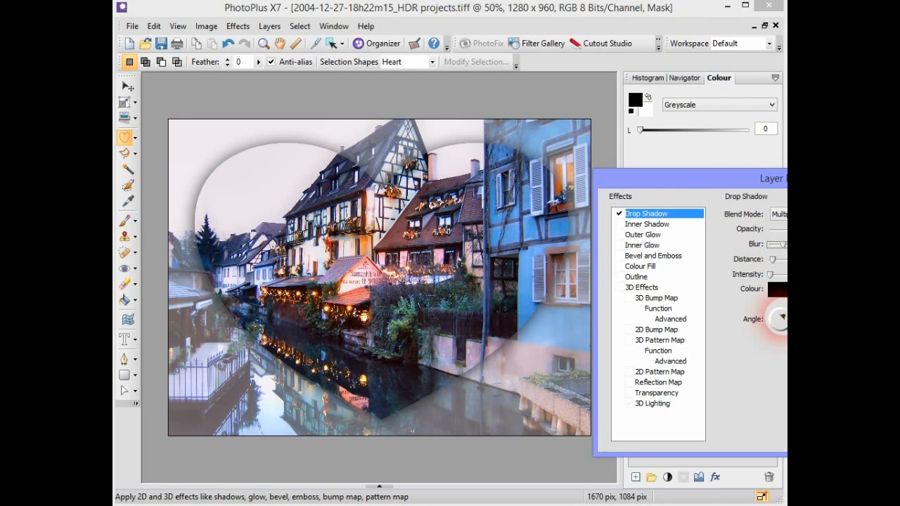
left_click(622, 216)
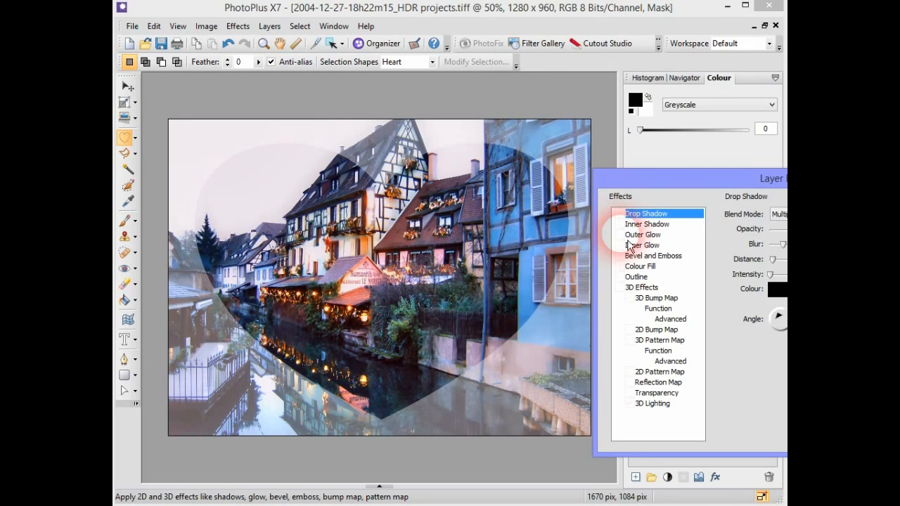
Try a black Outer Glow with increased blur and intensity on the Background Copy layer, and discard the layer effects.
left_click(621, 234)
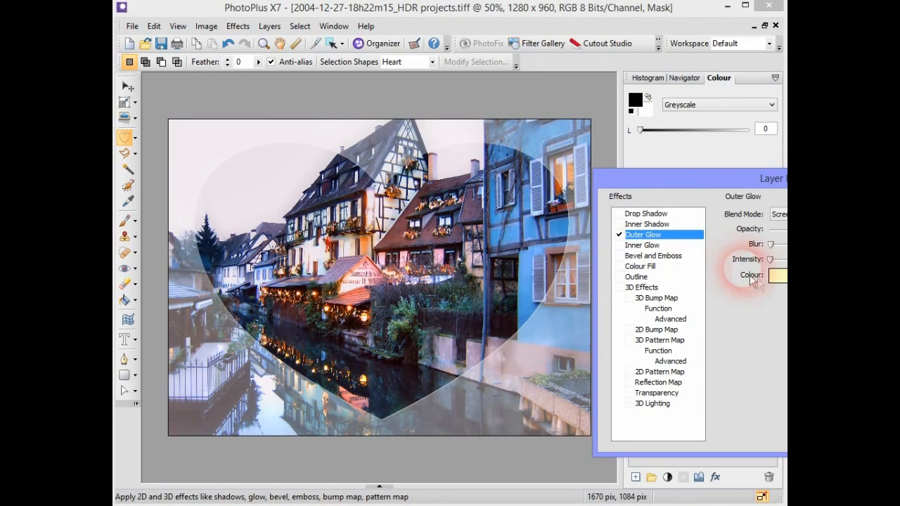
left_click(774, 276)
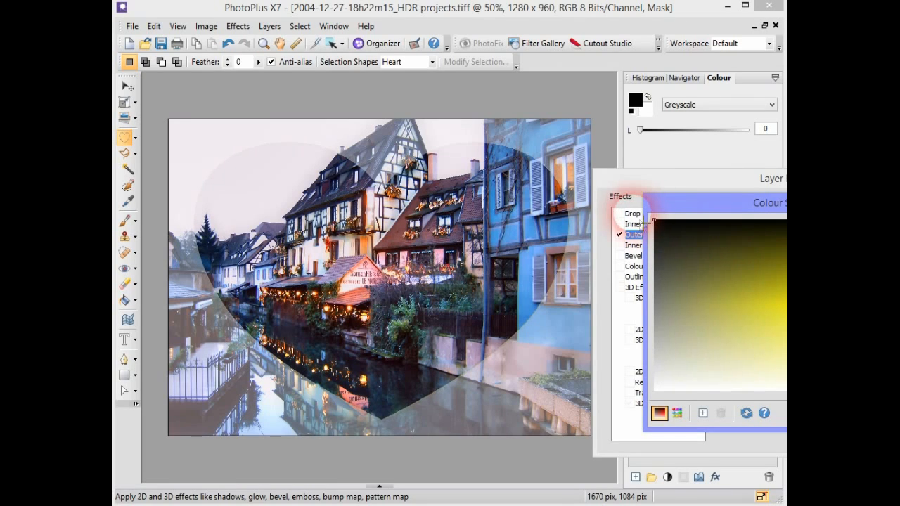
key("Return")
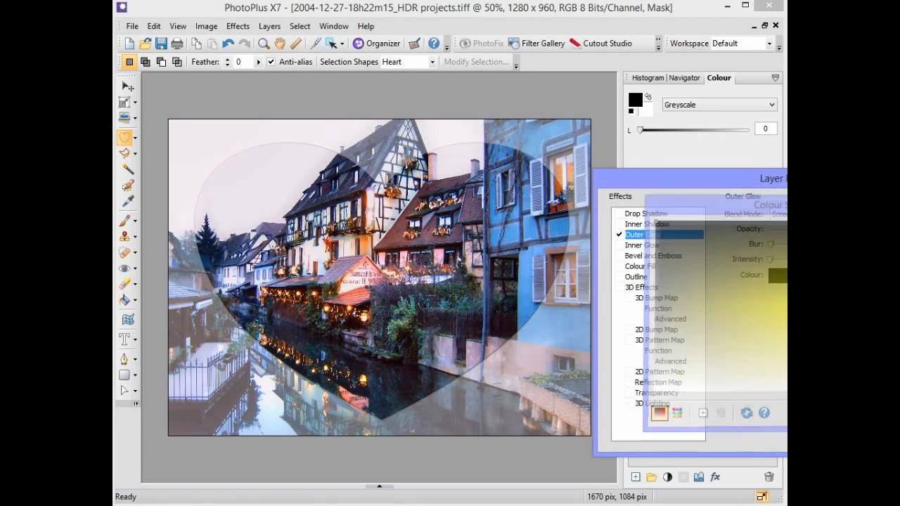
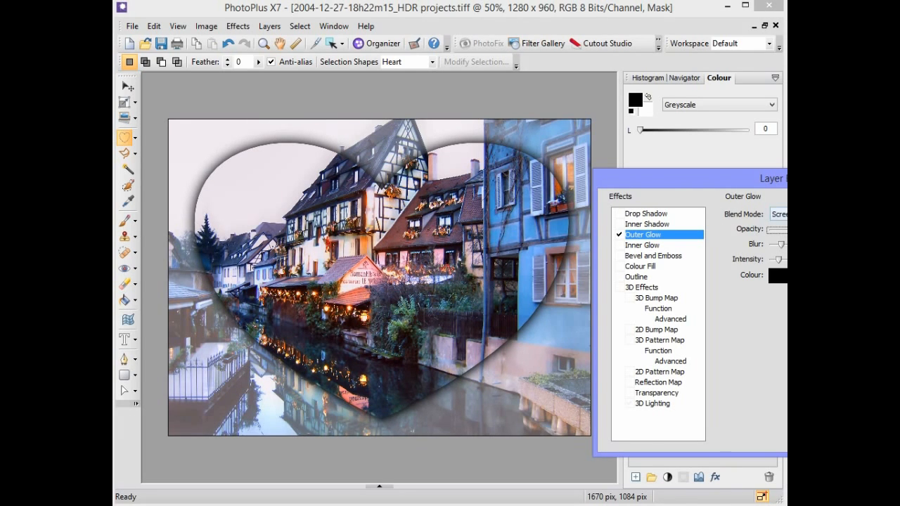
left_click(780, 213)
left_click(777, 277)
key("Escape")
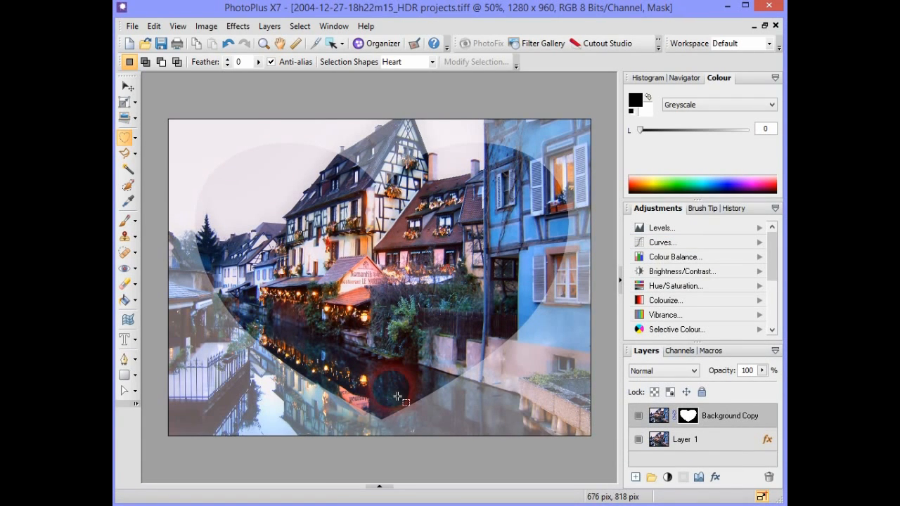
View the tilted-frame example in Leuw.jpg among the open documents and return to the heart-framed photo.
left_click(381, 486)
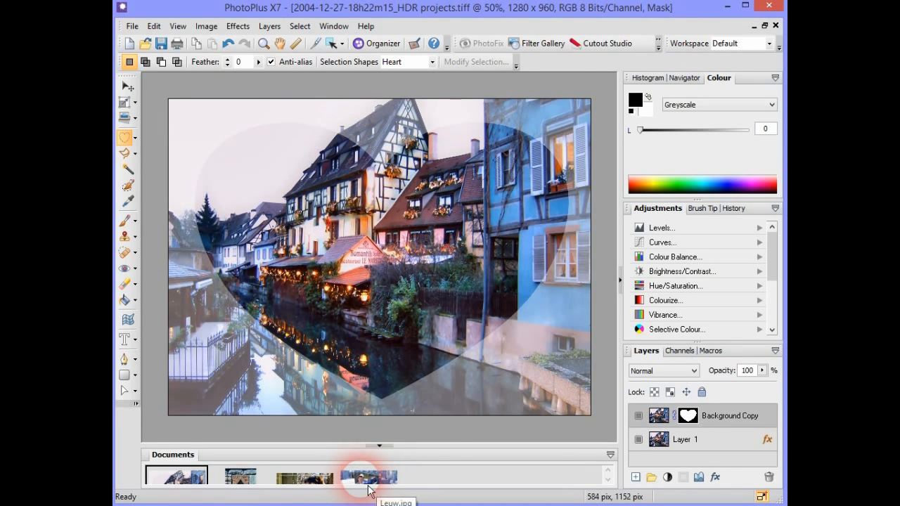
left_click(367, 484)
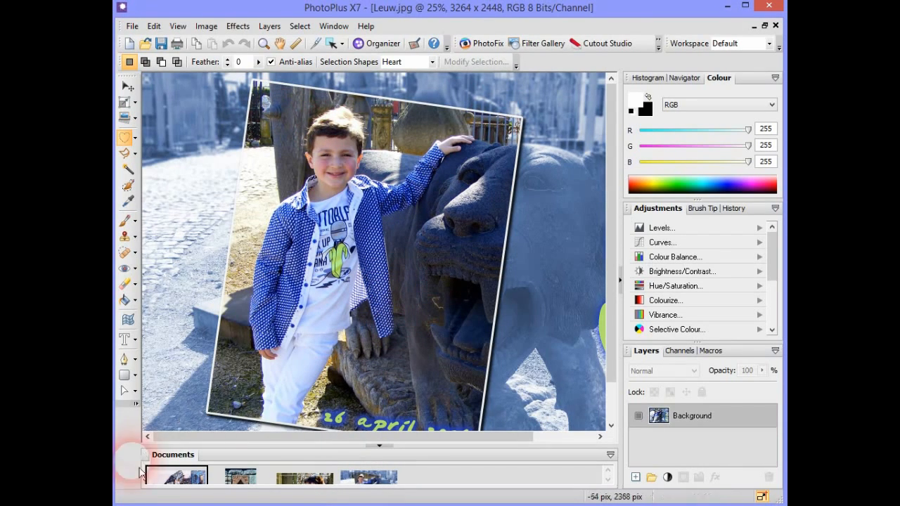
left_click(166, 486)
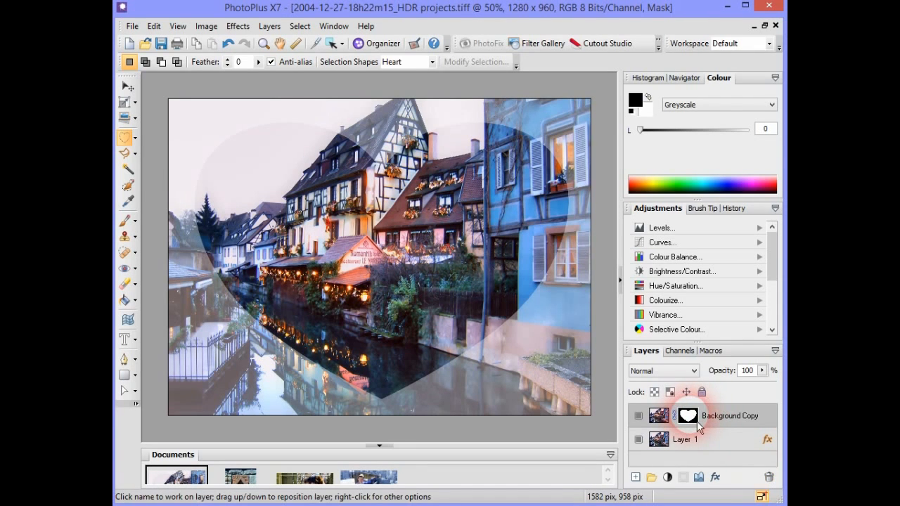
Delete the heart-shaped mask from the Background Copy layer.
left_click(767, 484)
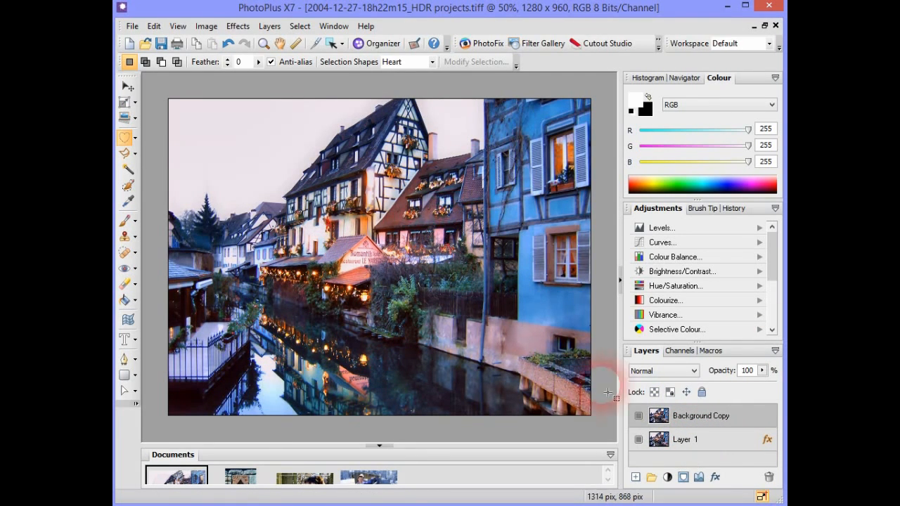
Try a four-sided polygon selection around the restaurant and canal reflections, and deselect it.
left_click(127, 156)
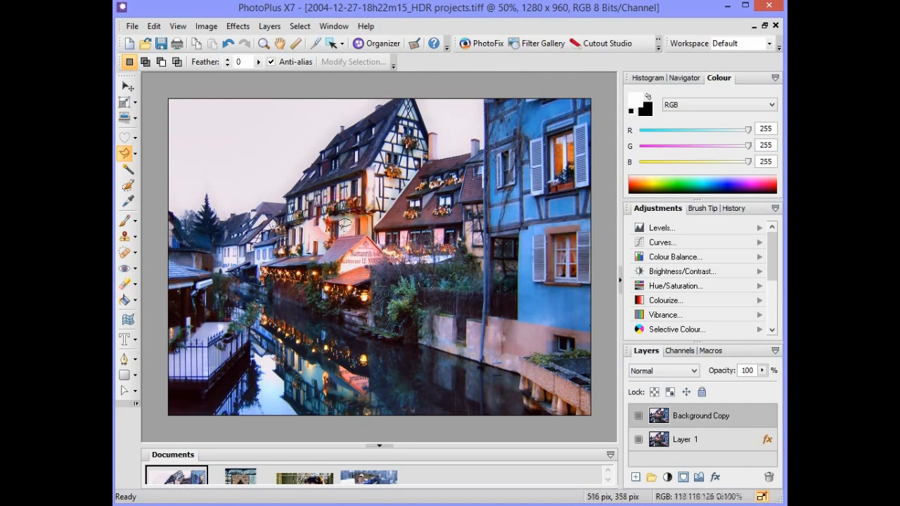
left_click(335, 218)
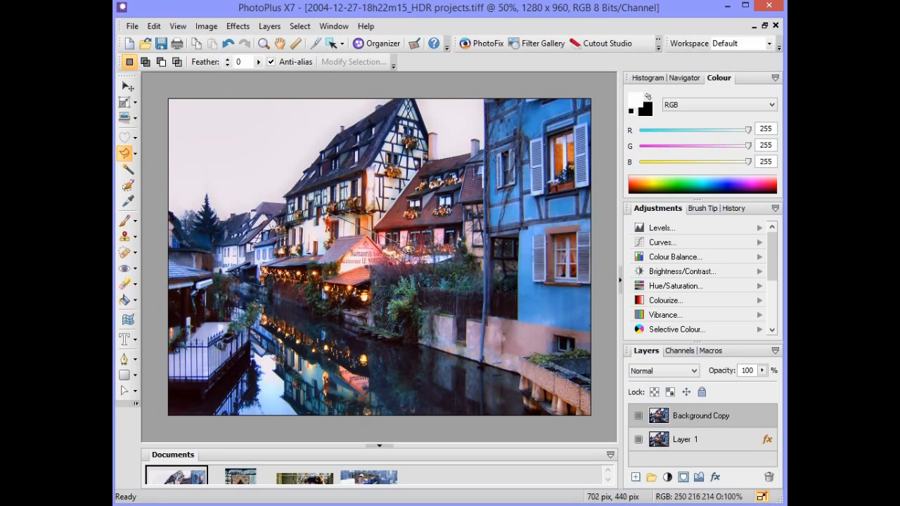
left_click(423, 256)
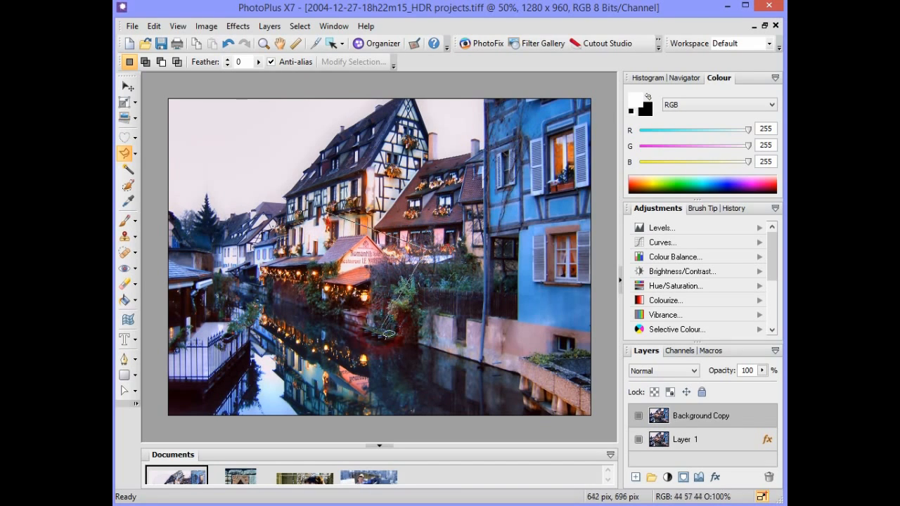
left_click(373, 361)
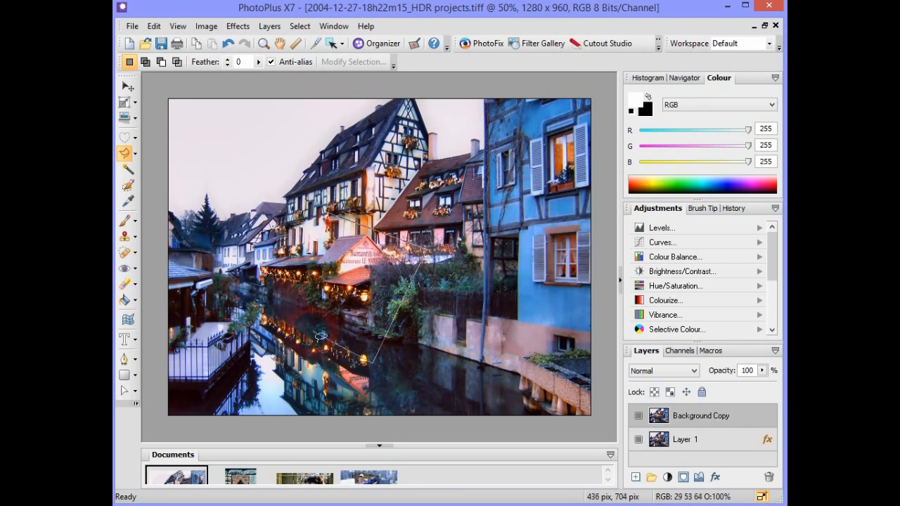
left_click(283, 320)
double_click(337, 228)
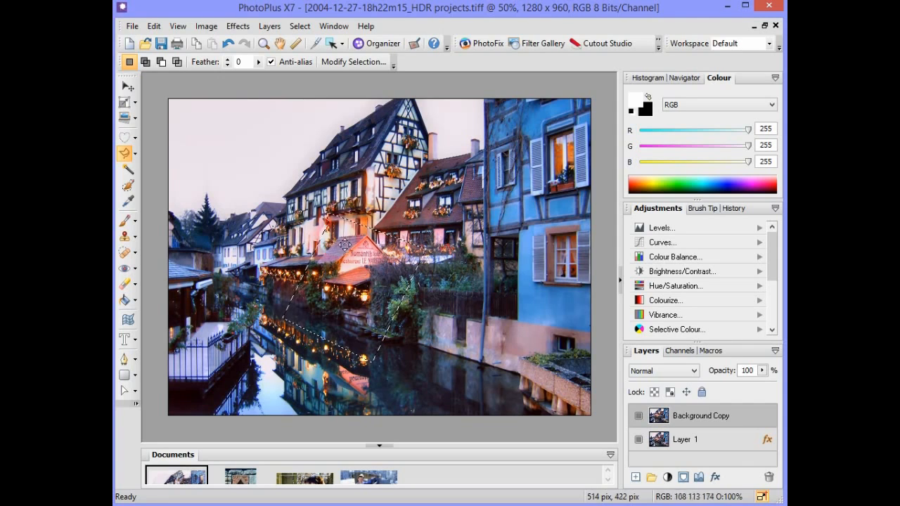
left_click(202, 111)
left_click(454, 137)
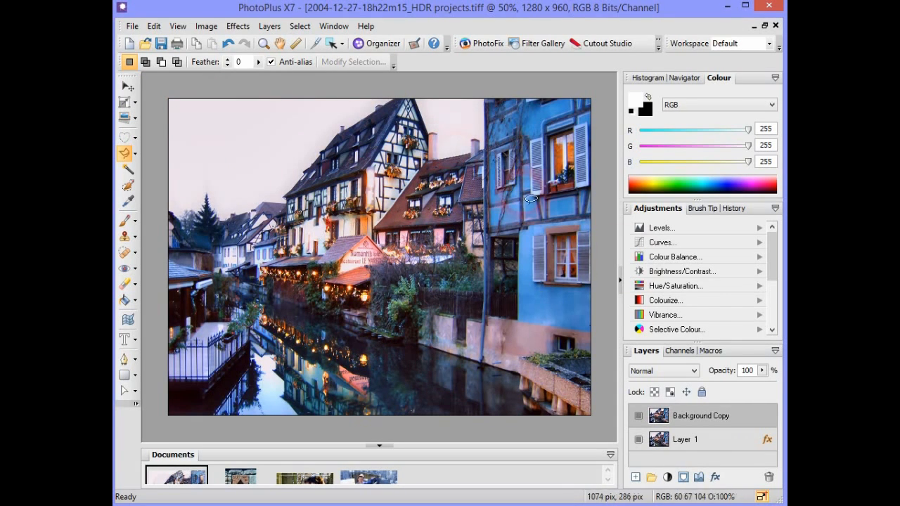
Add an empty Layer 2 and draw an upright rectangular selection over the restaurant and the canal below it.
left_click(635, 478)
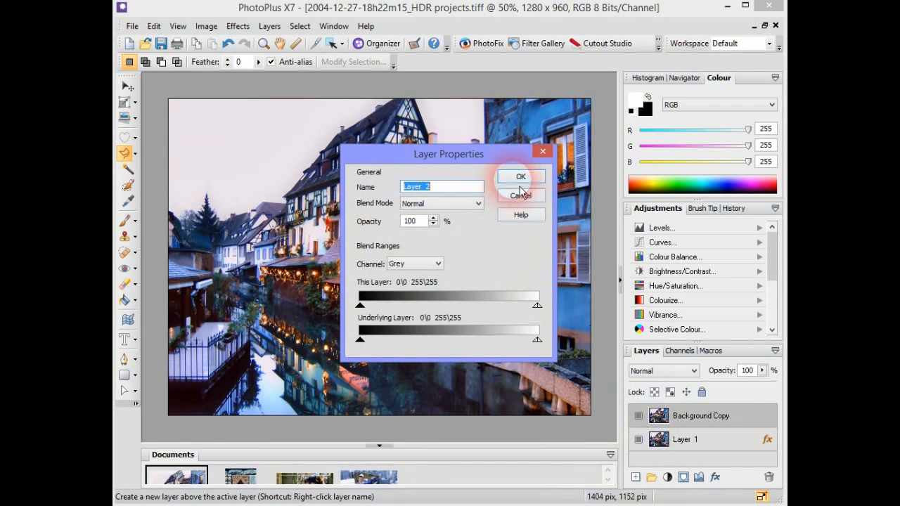
left_click(520, 178)
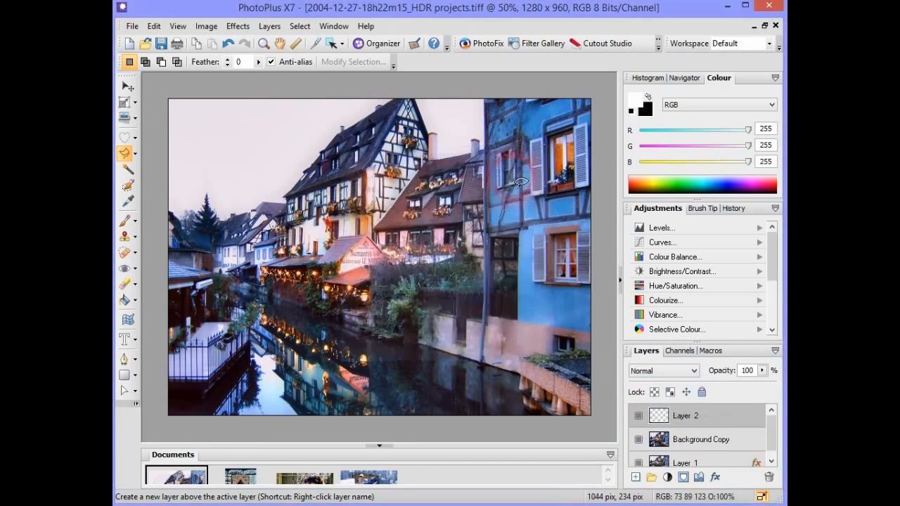
left_click(135, 138)
left_click(162, 145)
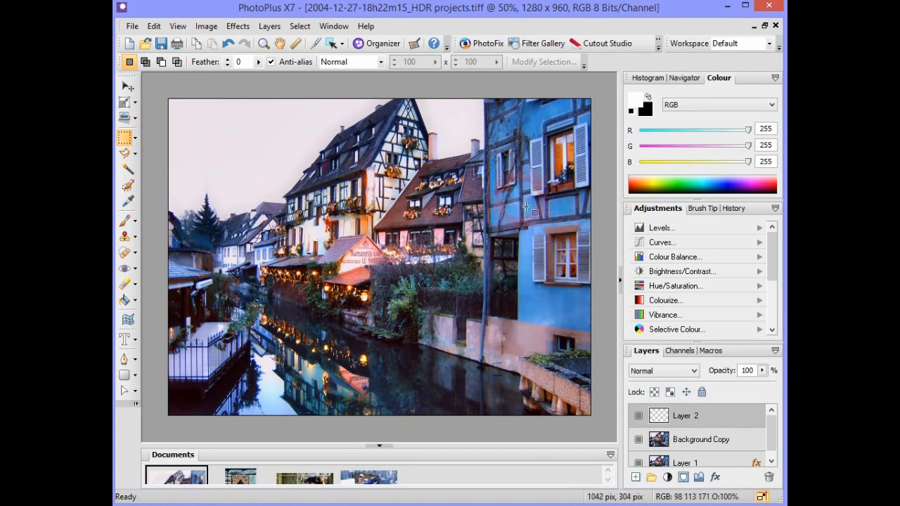
left_click_drag(295, 199, 415, 360)
Tilt the rectangular selection clockwise with the Deform tool while the empty Layer 2 is active.
left_click(133, 111)
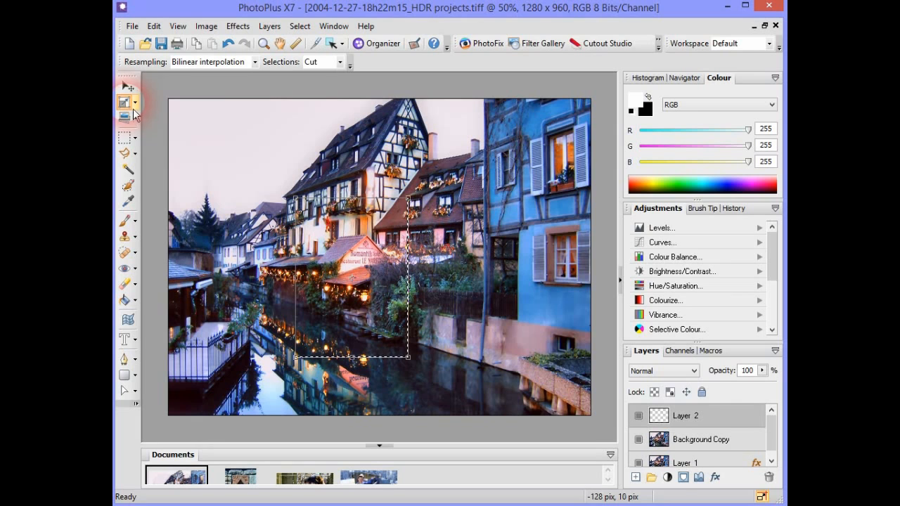
left_click_drag(430, 199, 451, 226)
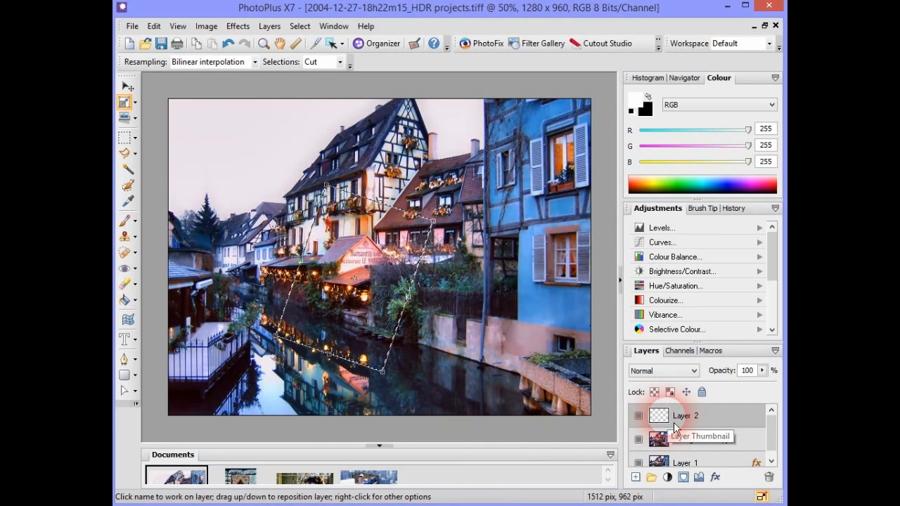
left_click_drag(383, 304, 381, 304)
left_click(389, 315)
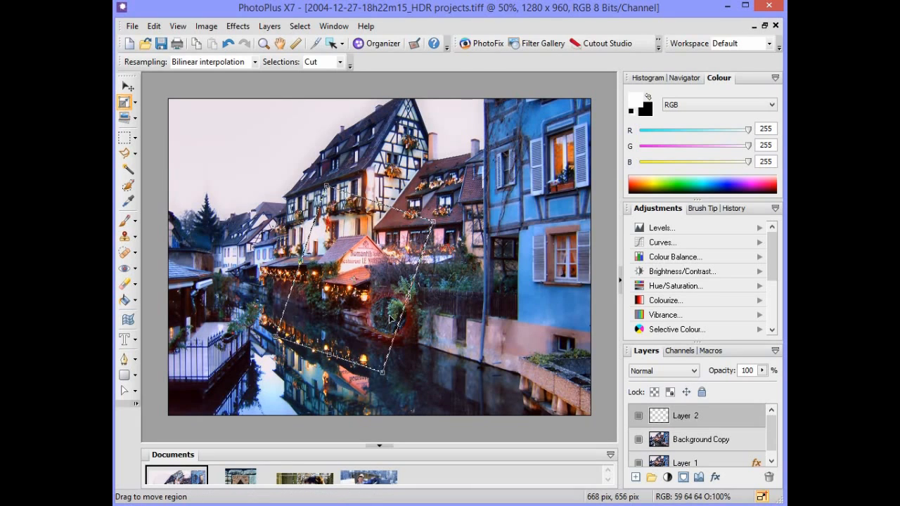
Delete Layer 2 and use the tilted selection to add a layer mask to the Background Copy layer.
left_click(647, 321)
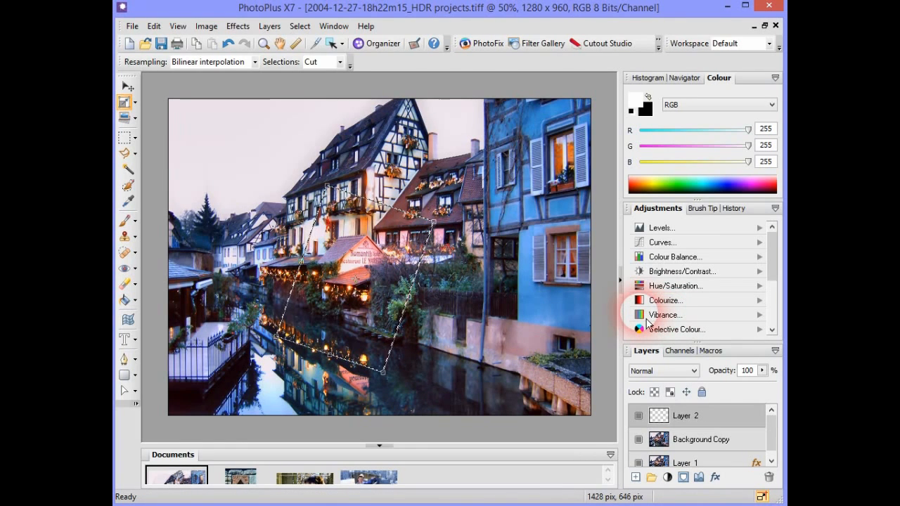
left_click(702, 392)
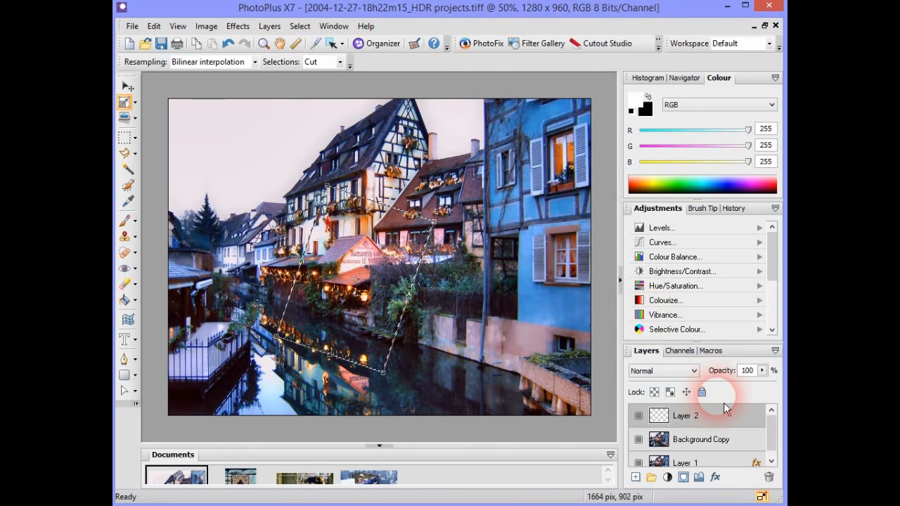
left_click(773, 482)
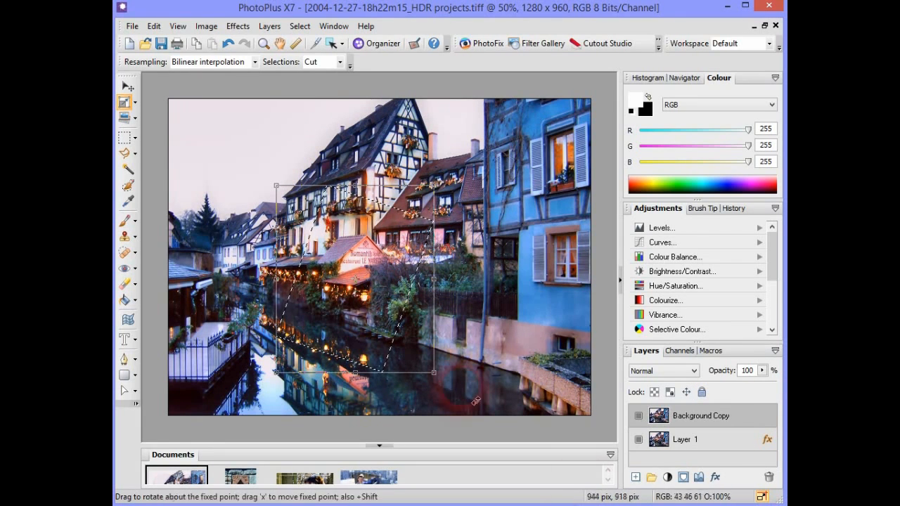
left_click(683, 477)
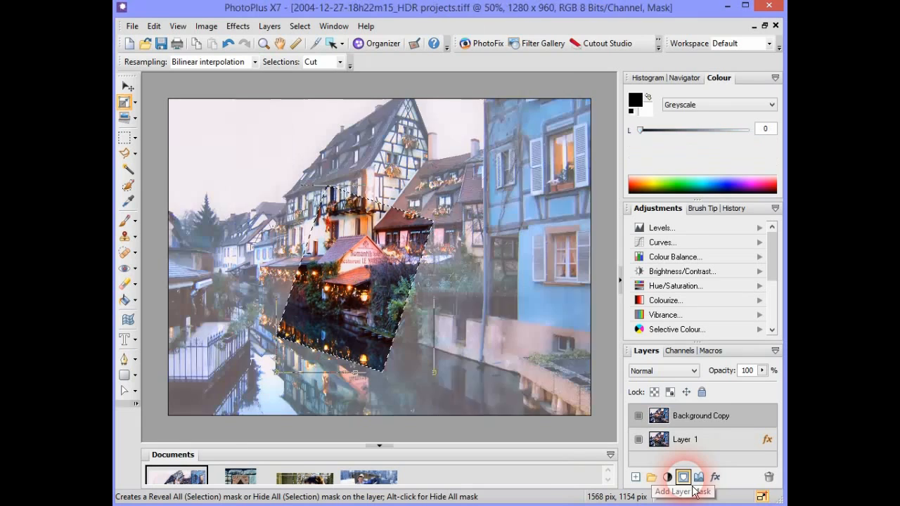
left_click(718, 278)
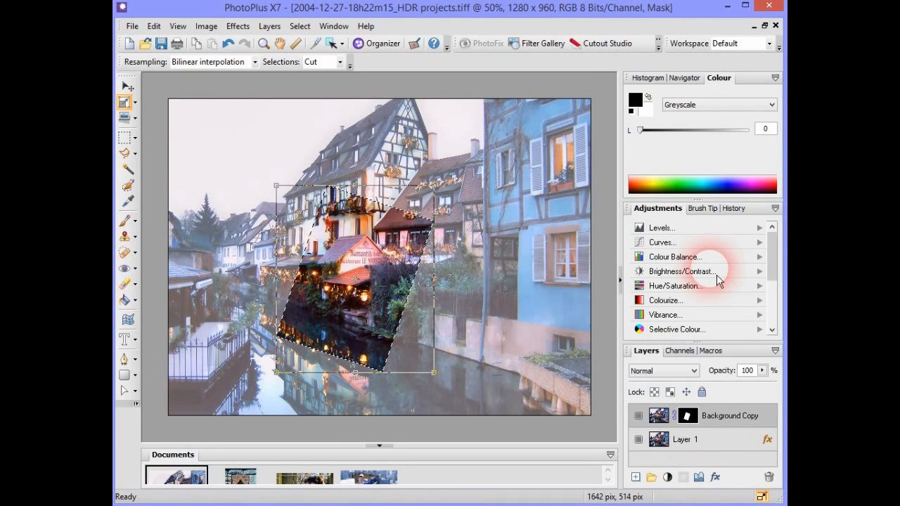
Try inverting the layer mask of the Background Copy layer, and undo the inversion.
left_click(668, 478)
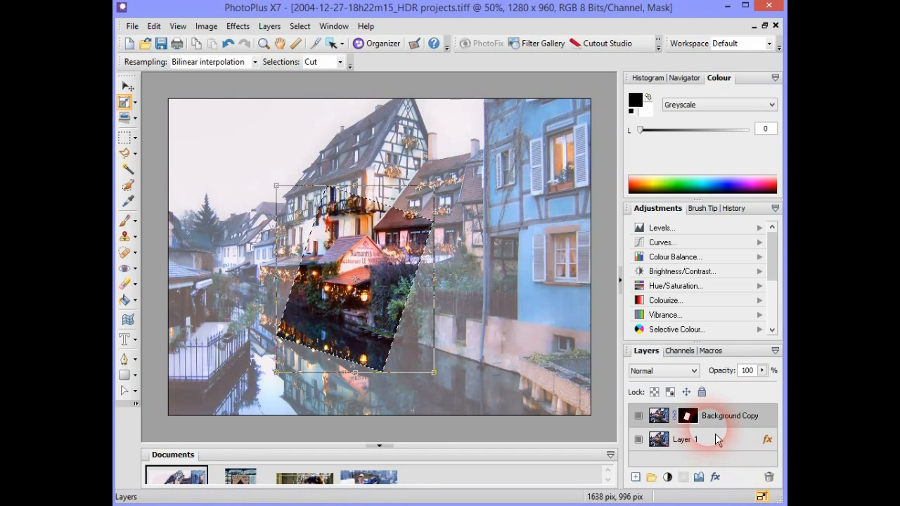
left_click(687, 416)
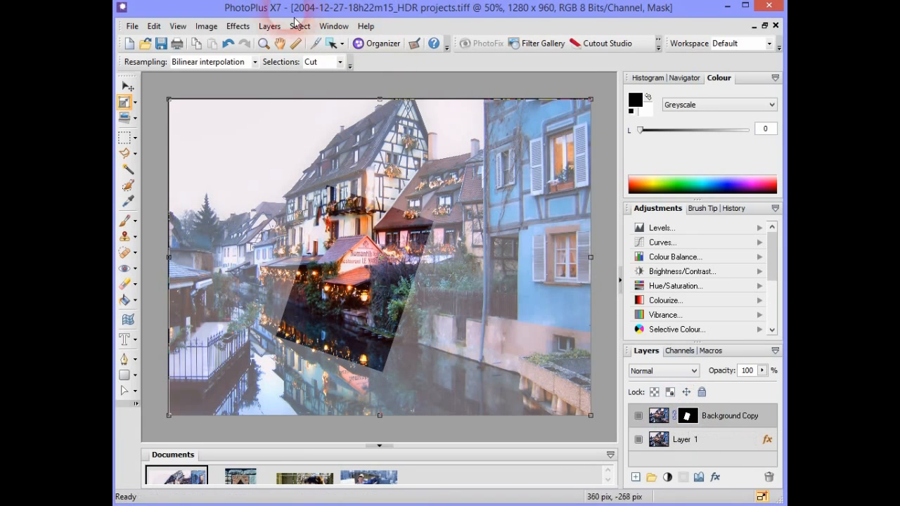
left_click(206, 26)
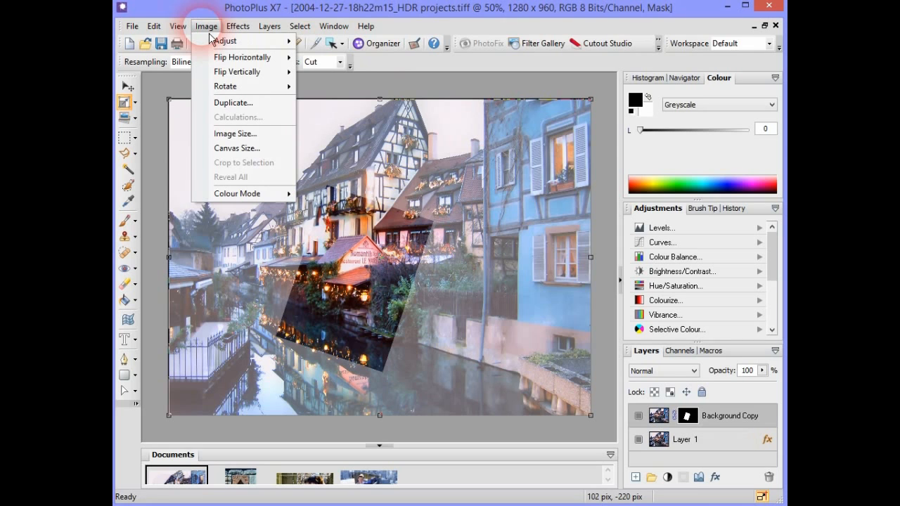
mouse_move(219, 42)
left_click(345, 295)
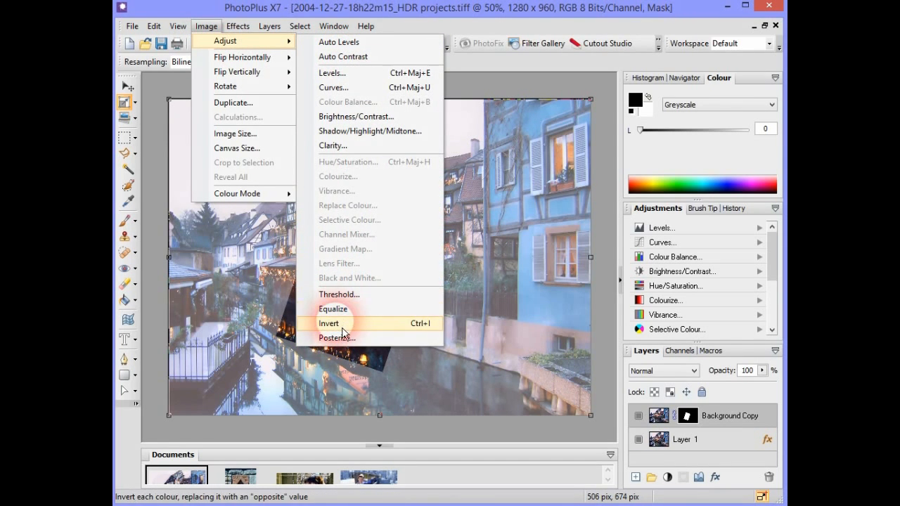
left_click(345, 323)
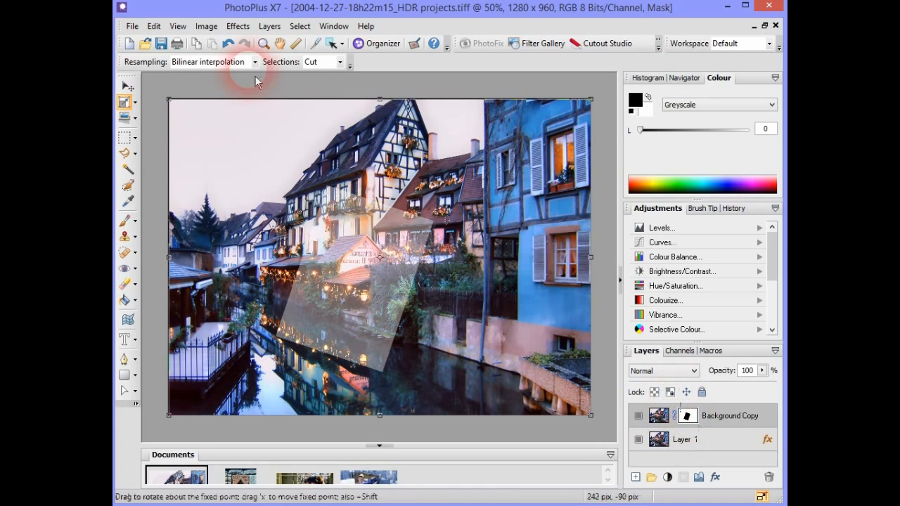
left_click(231, 48)
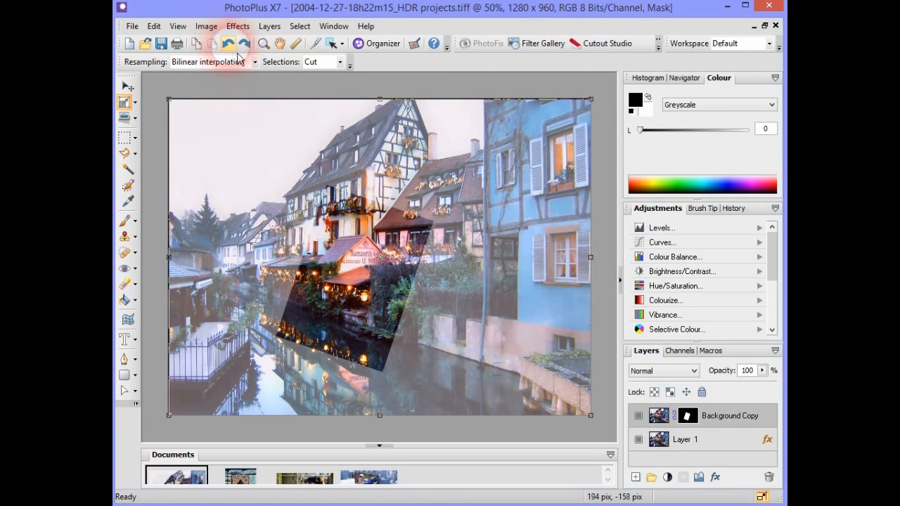
Remove the Colour Fill effect from Layer 1 and add a Black and White Film adjustment layer directly above it.
left_click(693, 446)
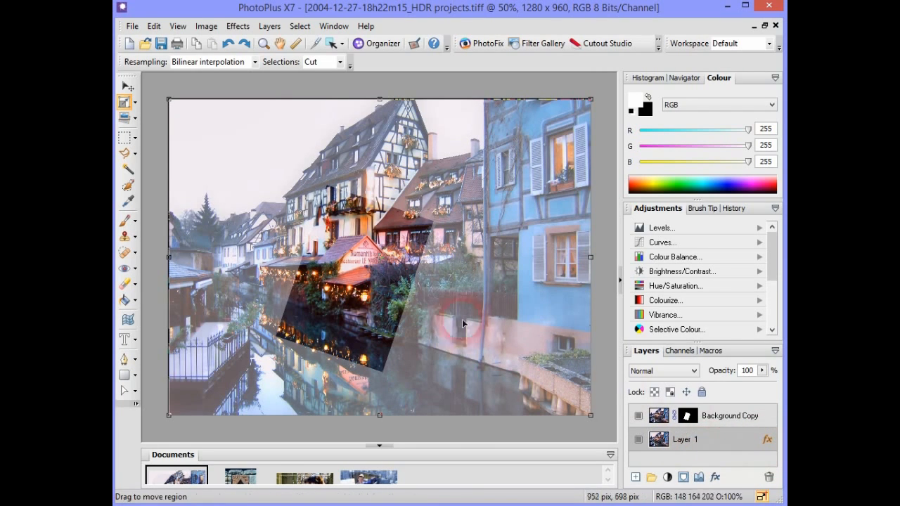
left_click(718, 483)
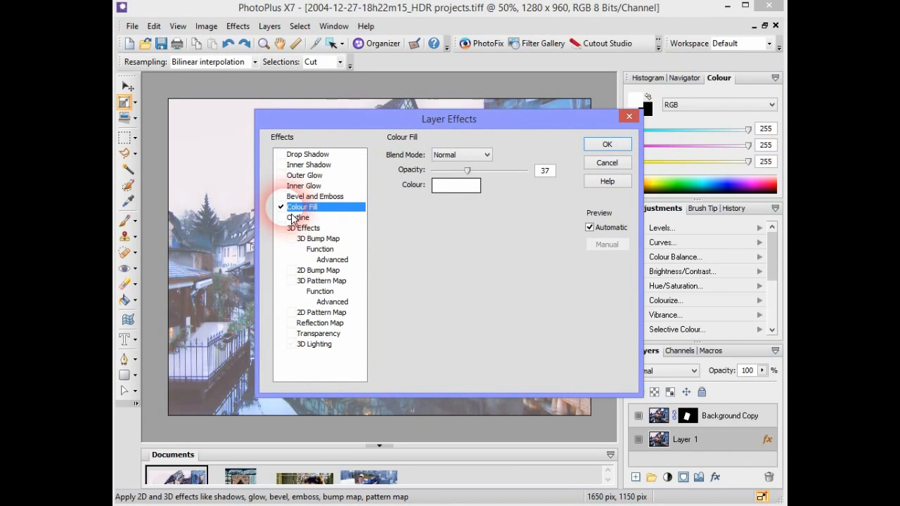
left_click(282, 208)
left_click(609, 144)
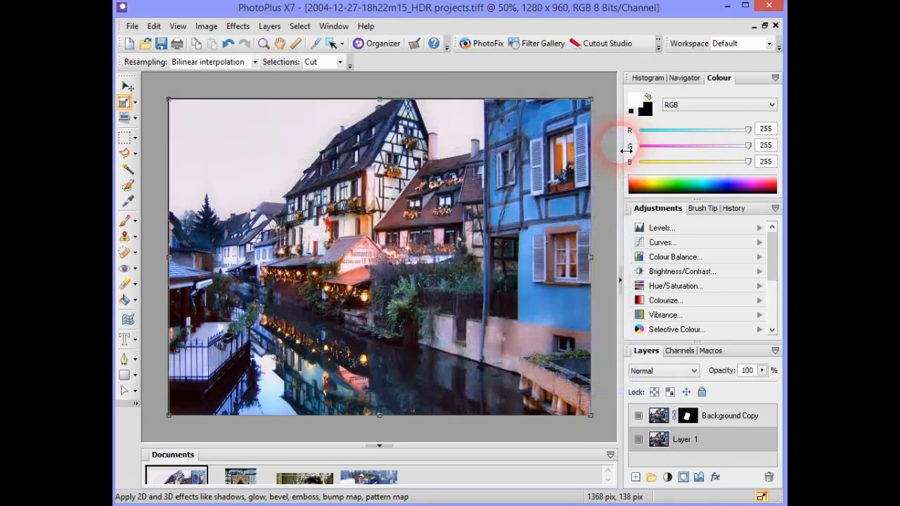
left_click(668, 479)
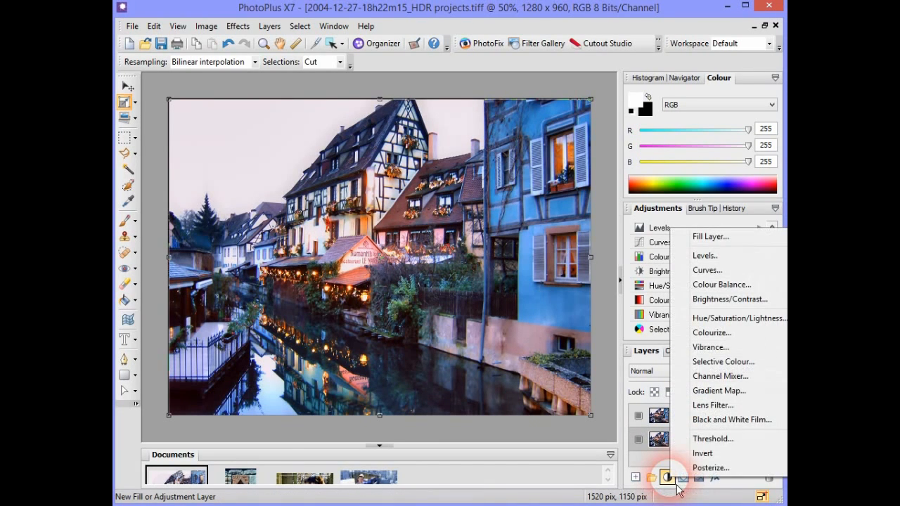
left_click(732, 420)
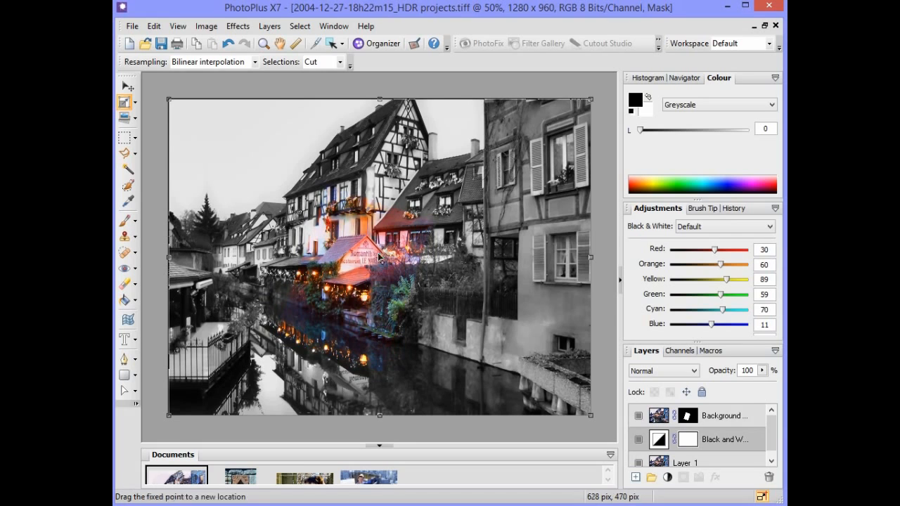
Give the Background Copy layer a solid white outline on the outside of its tilted rectangle, and widen it slightly.
left_click(719, 424)
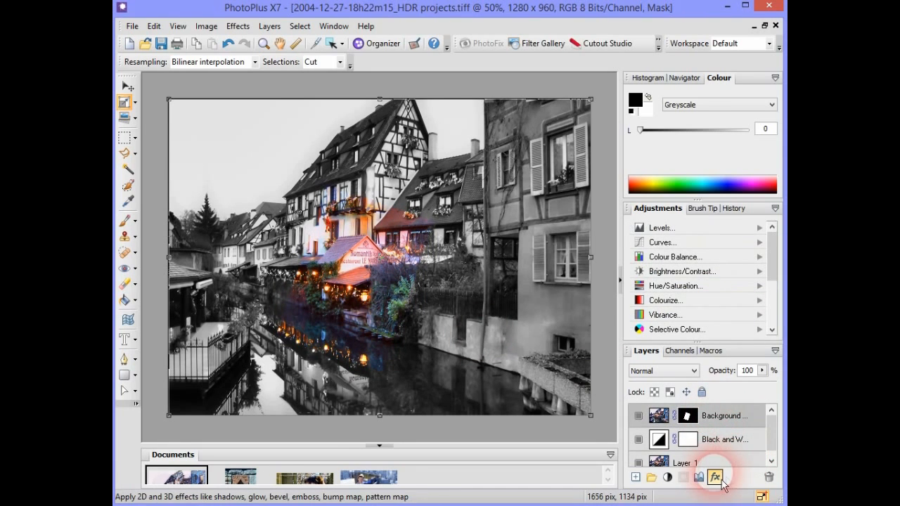
left_click(715, 478)
left_click_drag(469, 119, 743, 127)
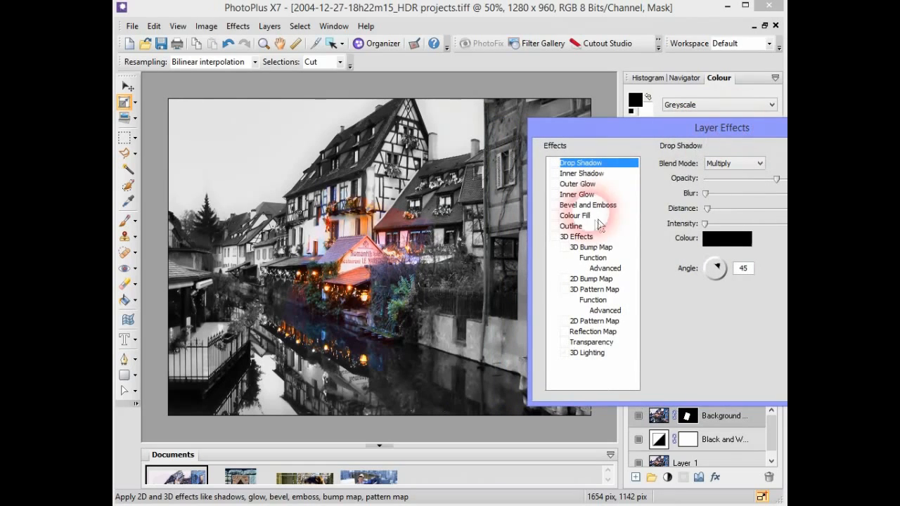
left_click(554, 226)
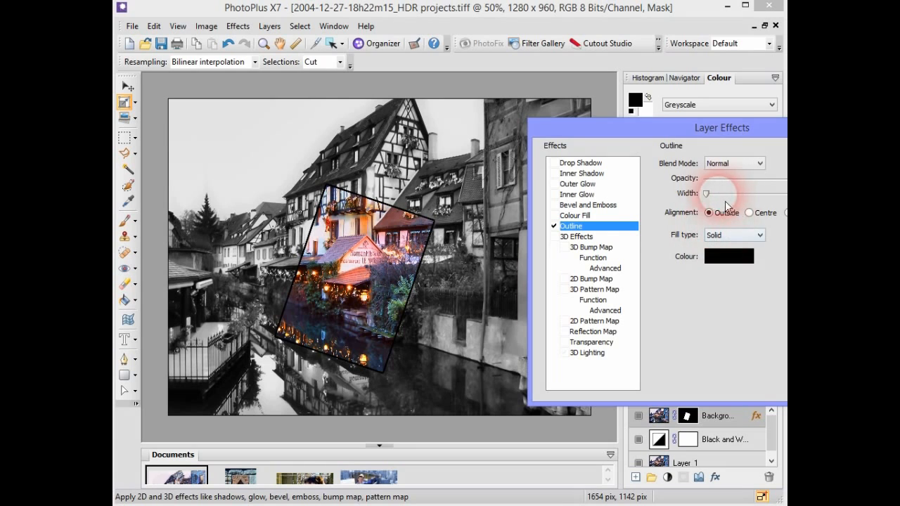
left_click(724, 257)
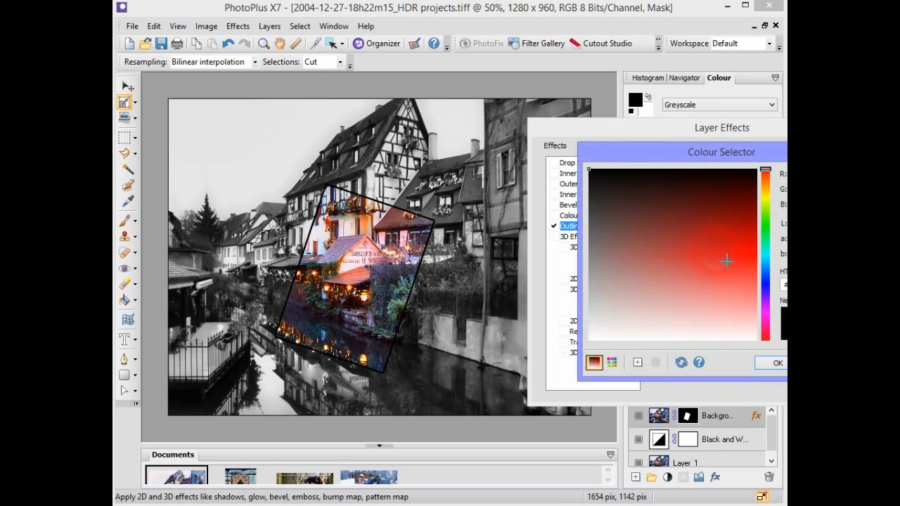
left_click(777, 363)
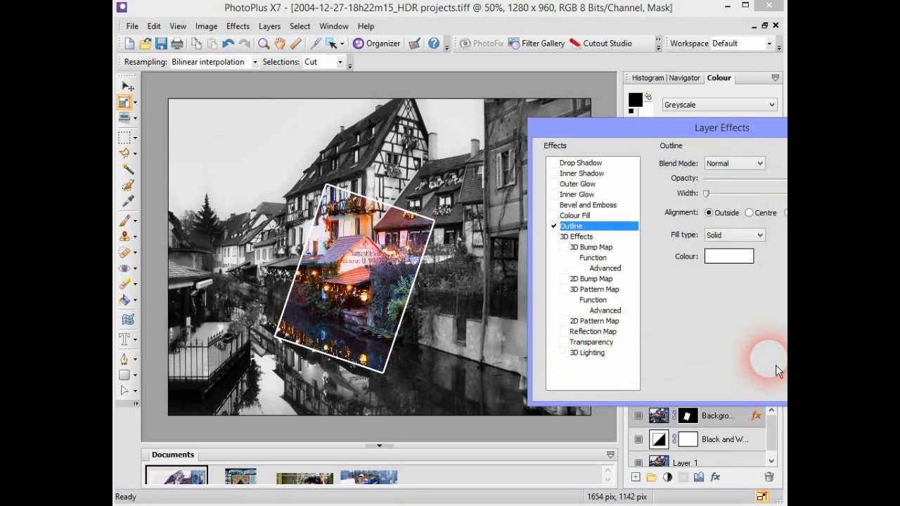
left_click(713, 202)
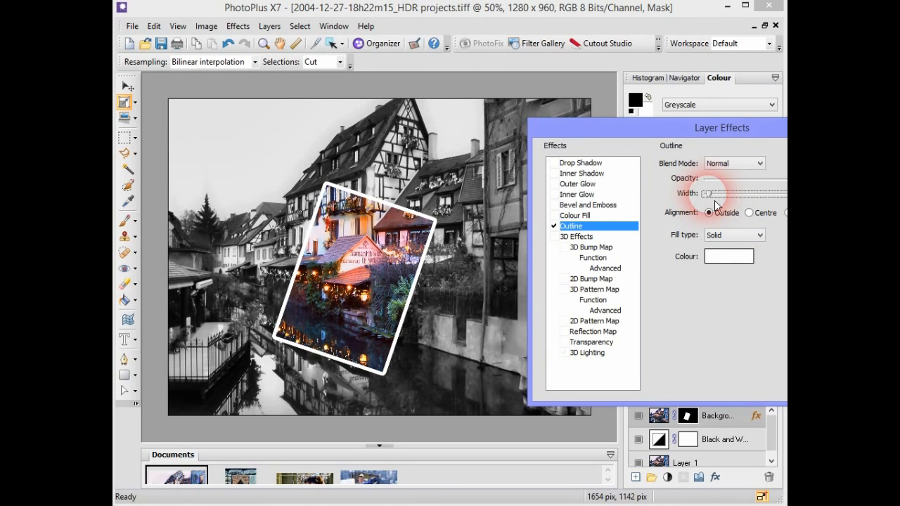
Add a black drop shadow to the Background Copy layer with angle 111, slight blur, a short distance and raised intensity, and apply the effects.
left_click(555, 162)
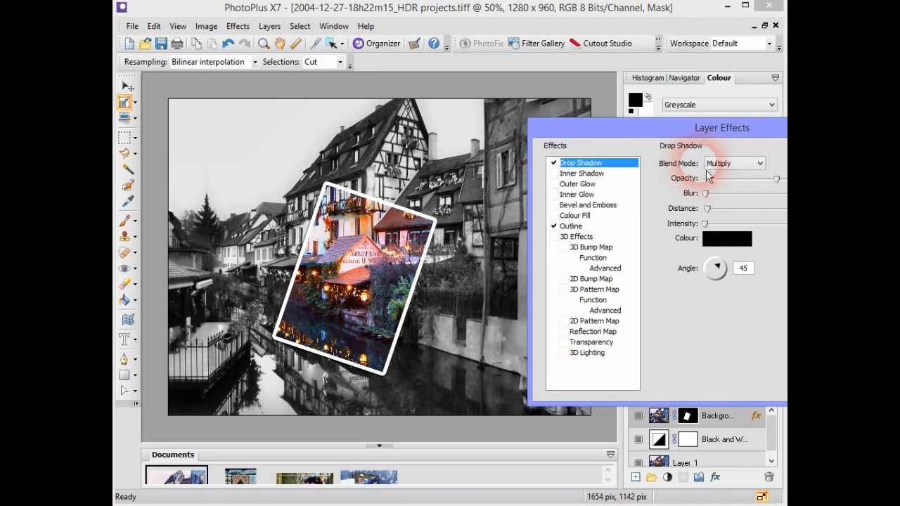
left_click(730, 192)
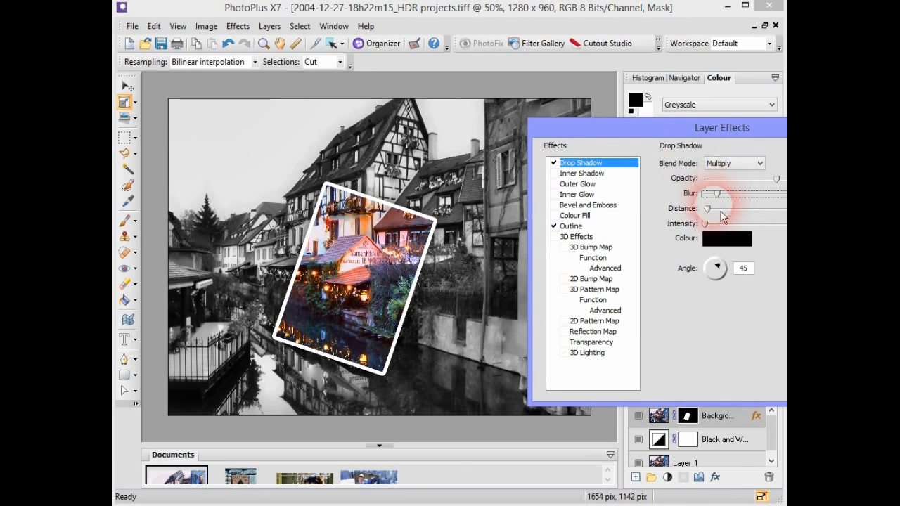
left_click(729, 210)
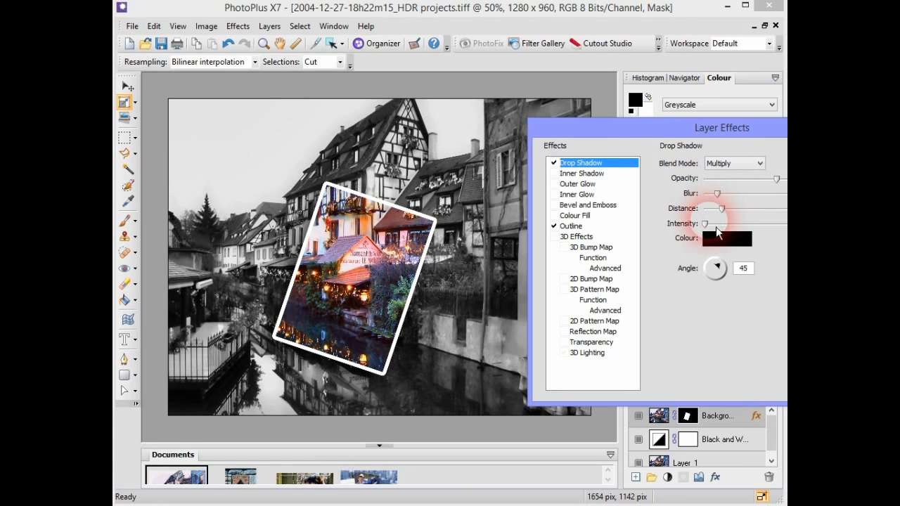
left_click(731, 223)
left_click(718, 194)
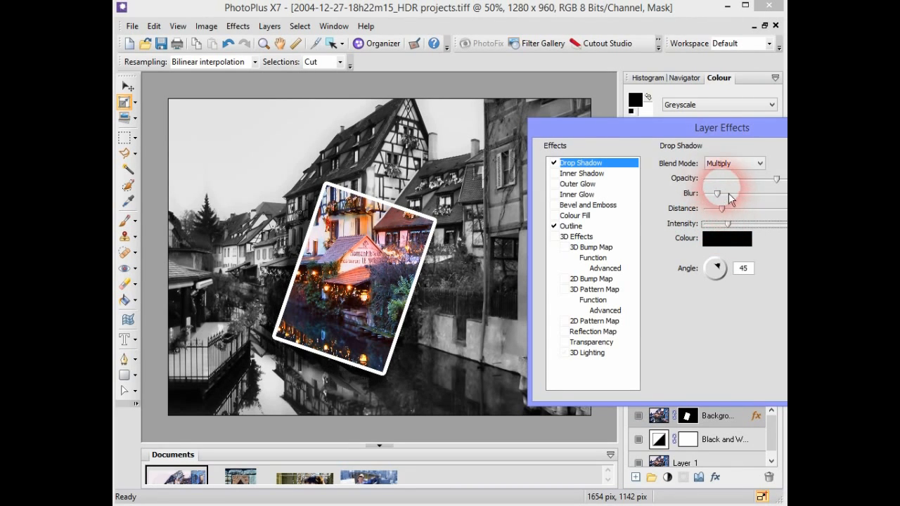
left_click_drag(721, 203, 714, 203)
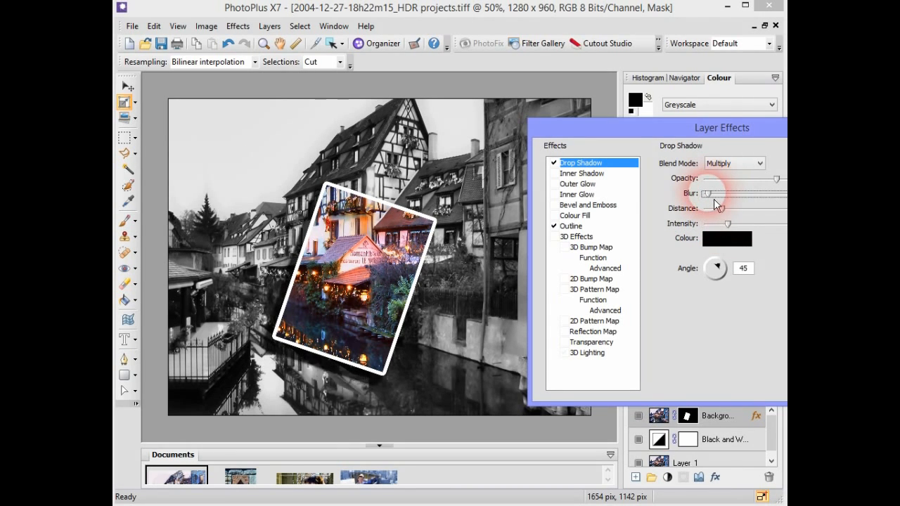
left_click_drag(716, 268, 708, 268)
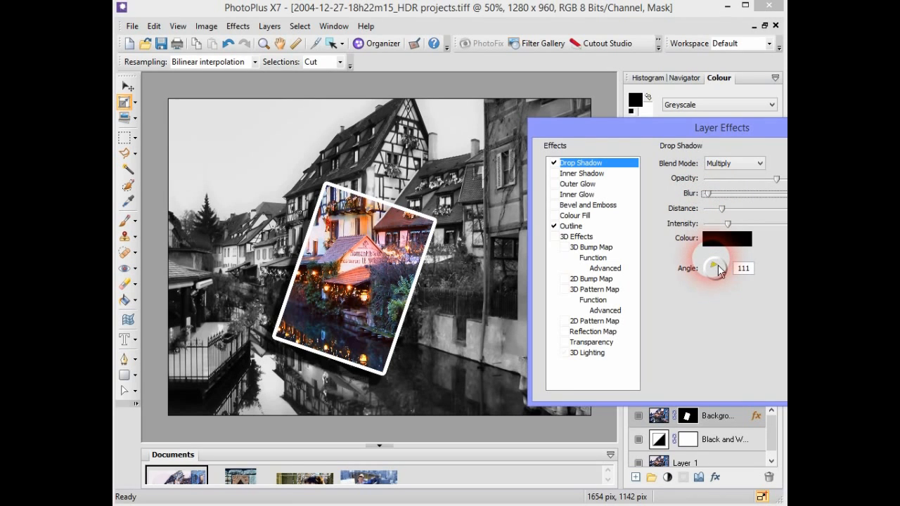
left_click_drag(721, 208, 710, 209)
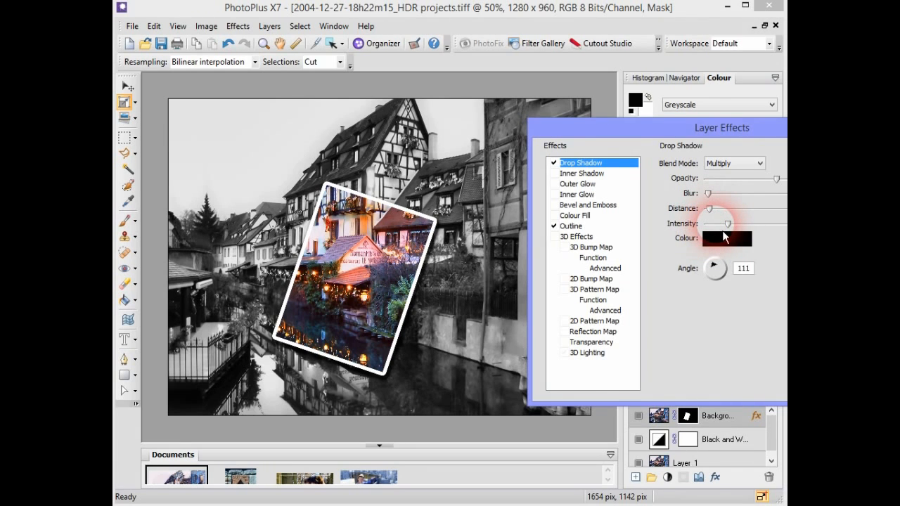
left_click_drag(728, 224, 753, 224)
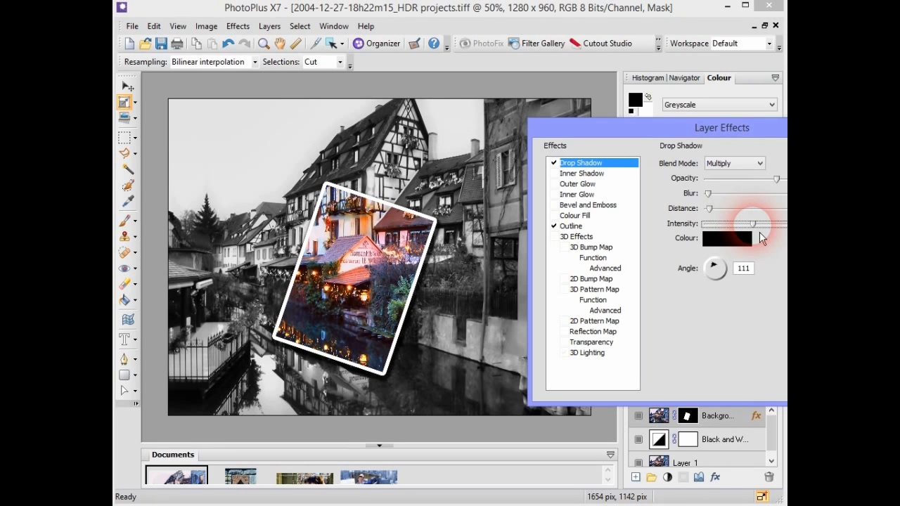
key("Return")
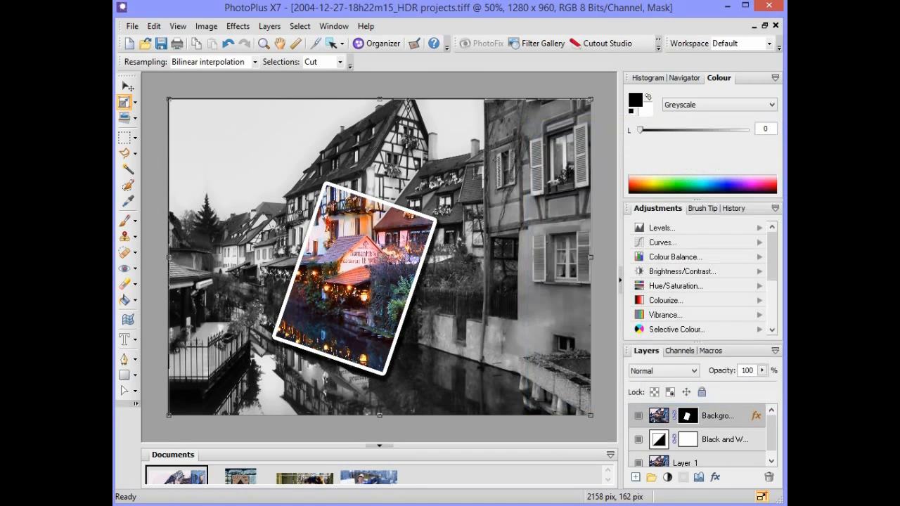